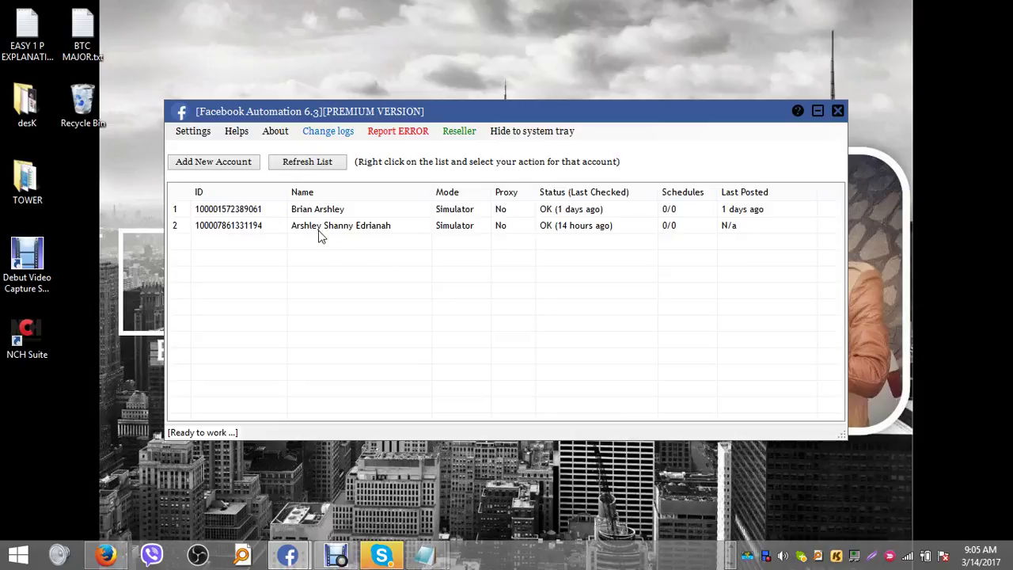
# - Delete the first of the two accounts from the account list, confirming the deletion
pyautogui.click(302, 211)
pyautogui.rightClick(302, 211)
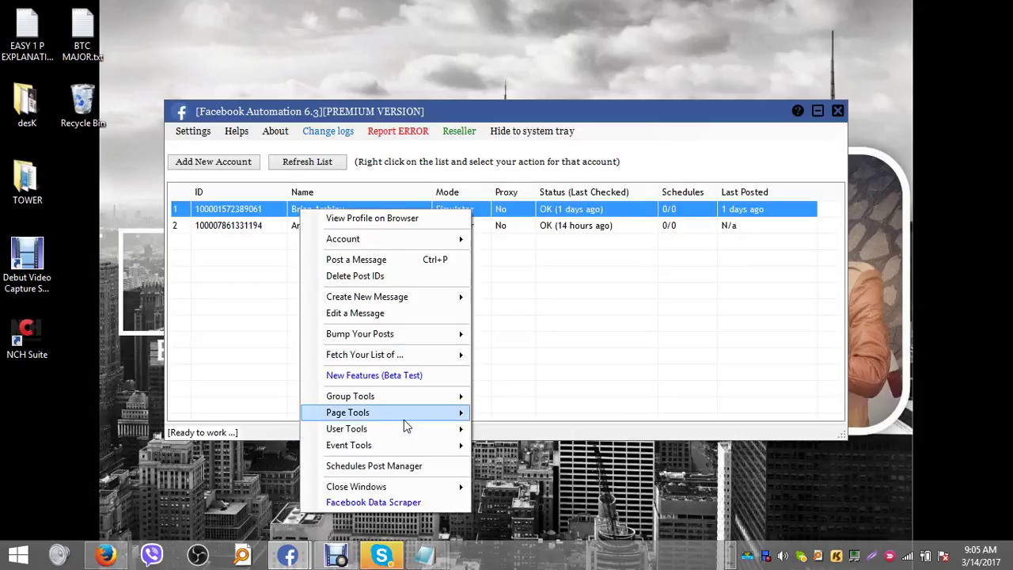
pyautogui.moveTo(405, 242)
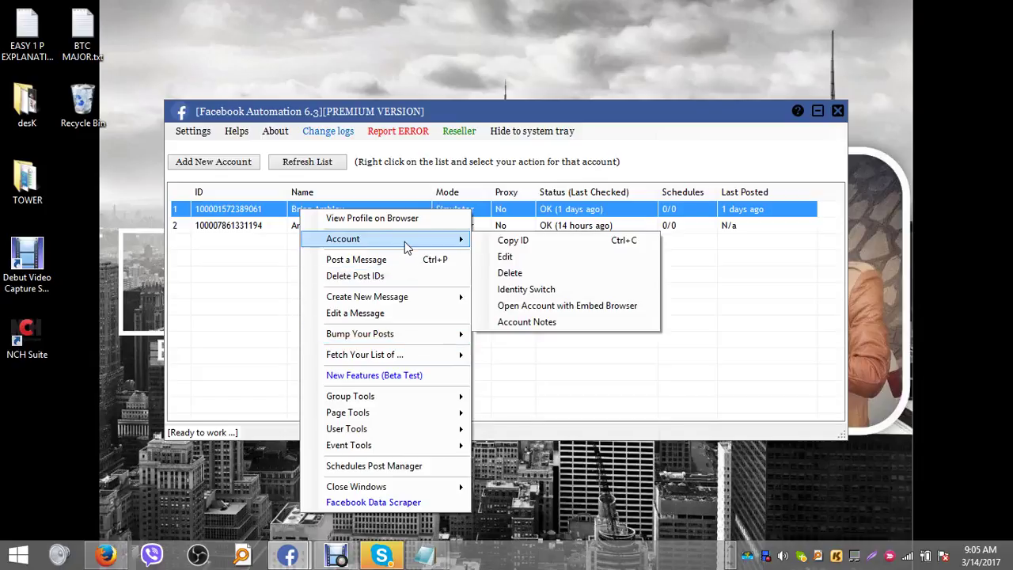
pyautogui.click(536, 273)
pyautogui.click(566, 337)
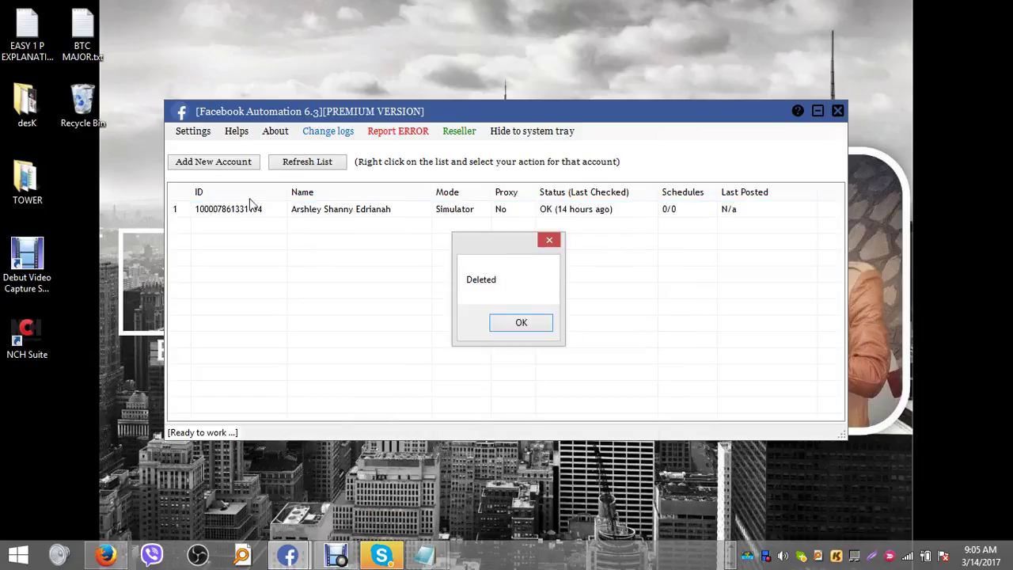
pyautogui.click(511, 321)
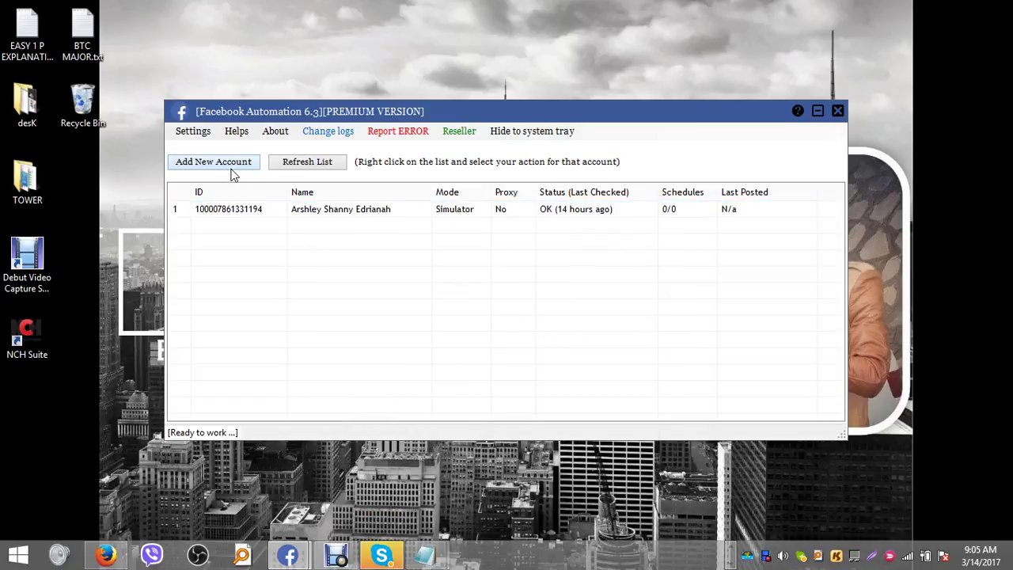
# - Begin adding a new account using the Simulator Browser posting mode
pyautogui.click(232, 167)
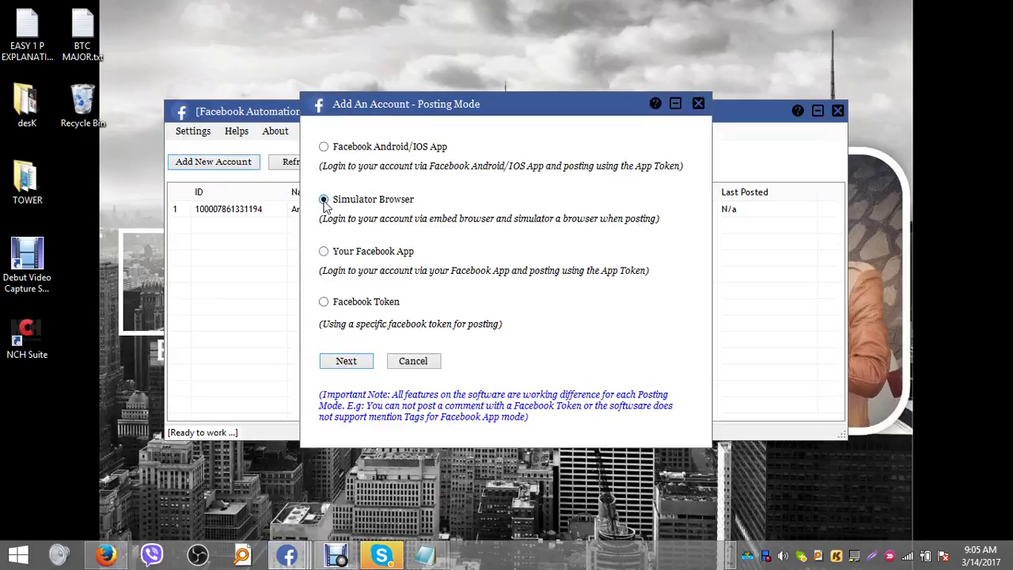
pyautogui.click(349, 366)
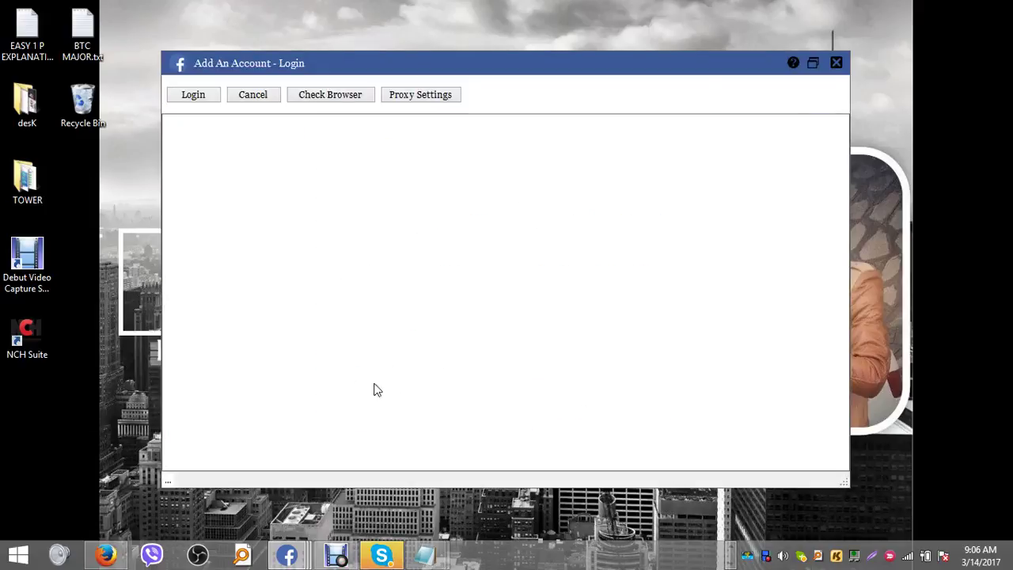
# - Load the Facebook mobile login page in the Add An Account login window
pyautogui.click(194, 96)
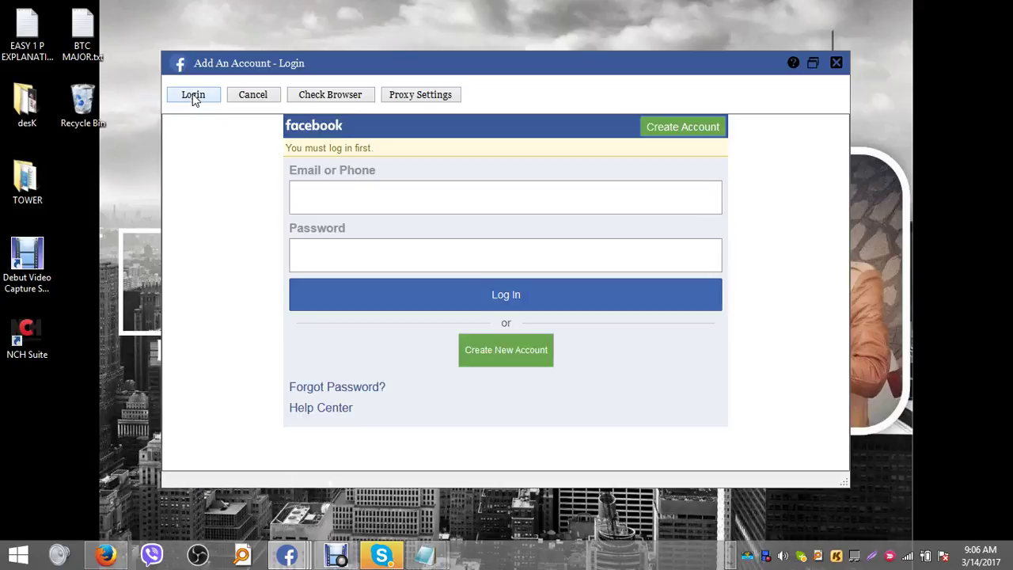
# - Enter the account's e-mail address and password on the Facebook login form
pyautogui.click(364, 203)
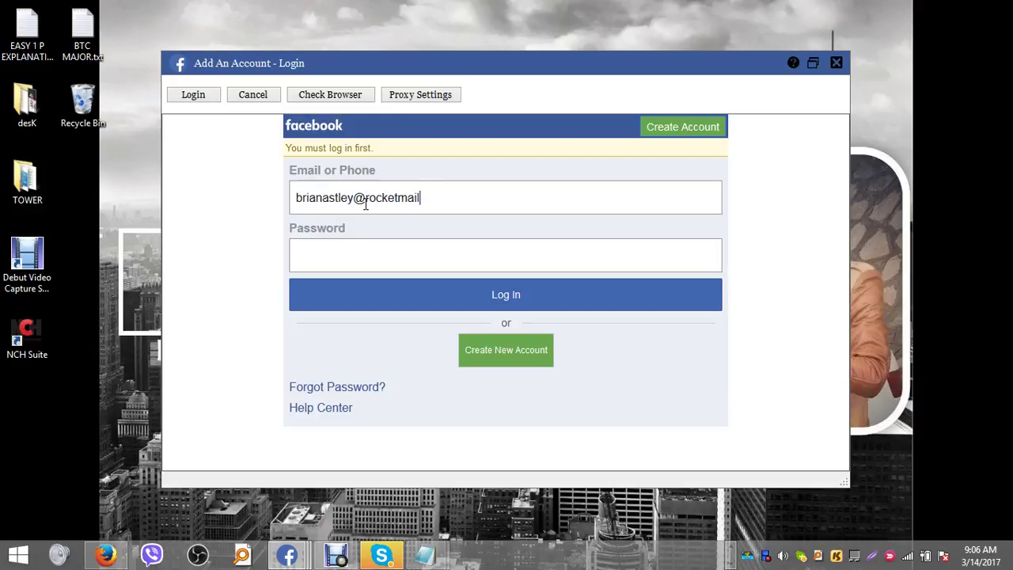
pyautogui.press('Tab')
pyautogui.write('••••••••••••')
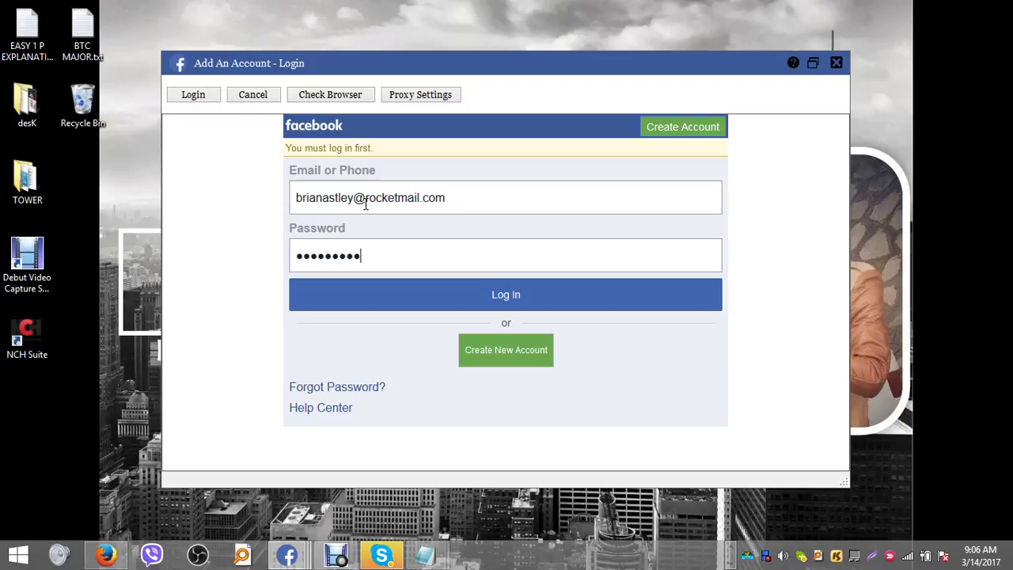
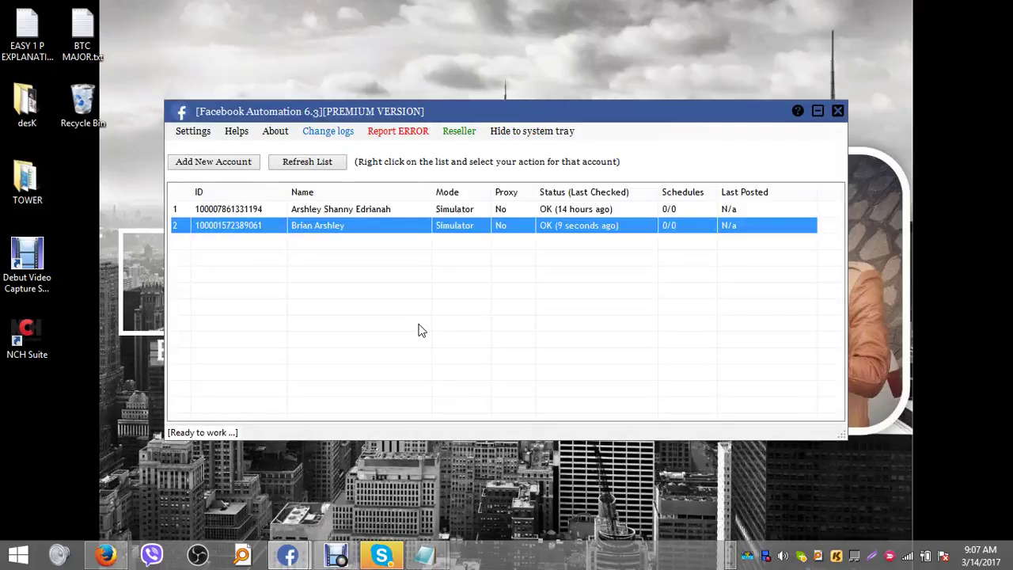
# - Select the second account and open its Group Tools (Searching, checking infos, leaving groups) window
pyautogui.click(333, 209)
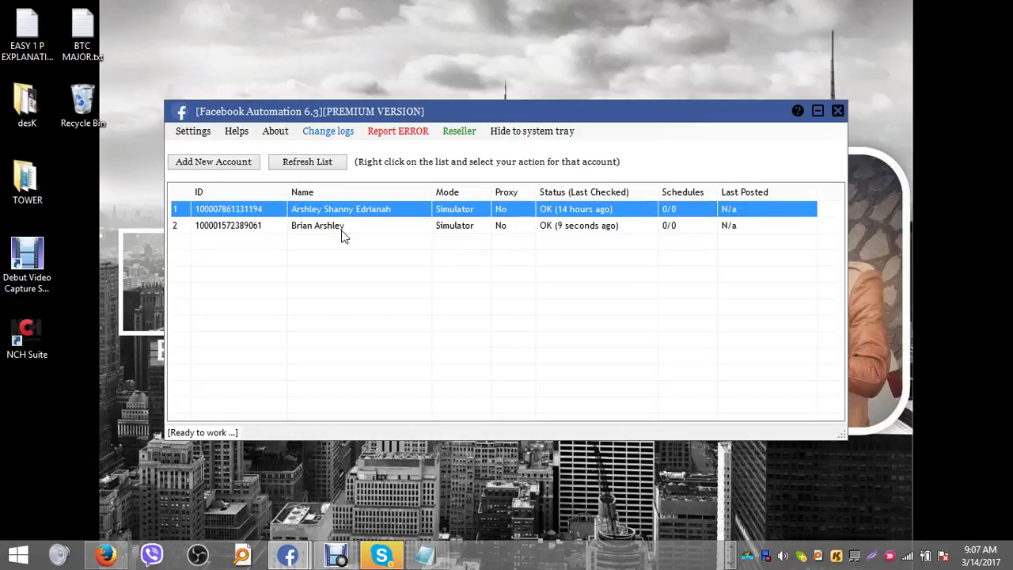
pyautogui.click(343, 235)
pyautogui.rightClick(342, 235)
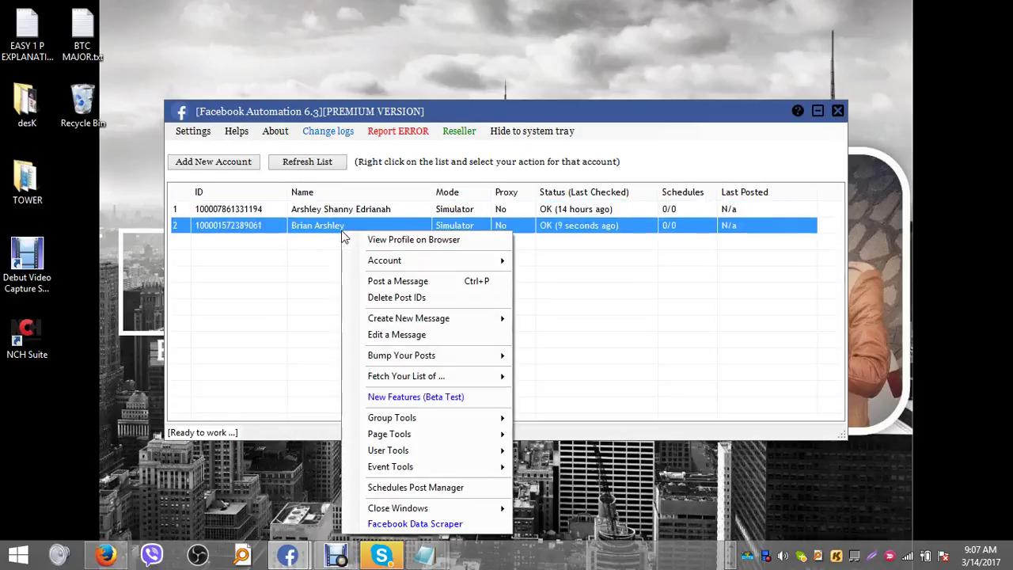
pyautogui.moveTo(431, 417)
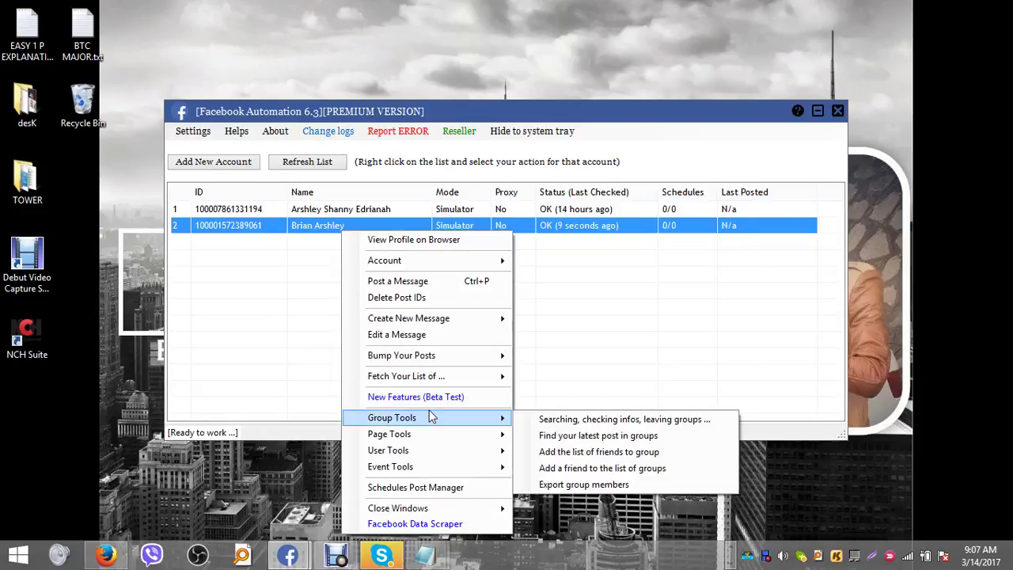
pyautogui.click(559, 421)
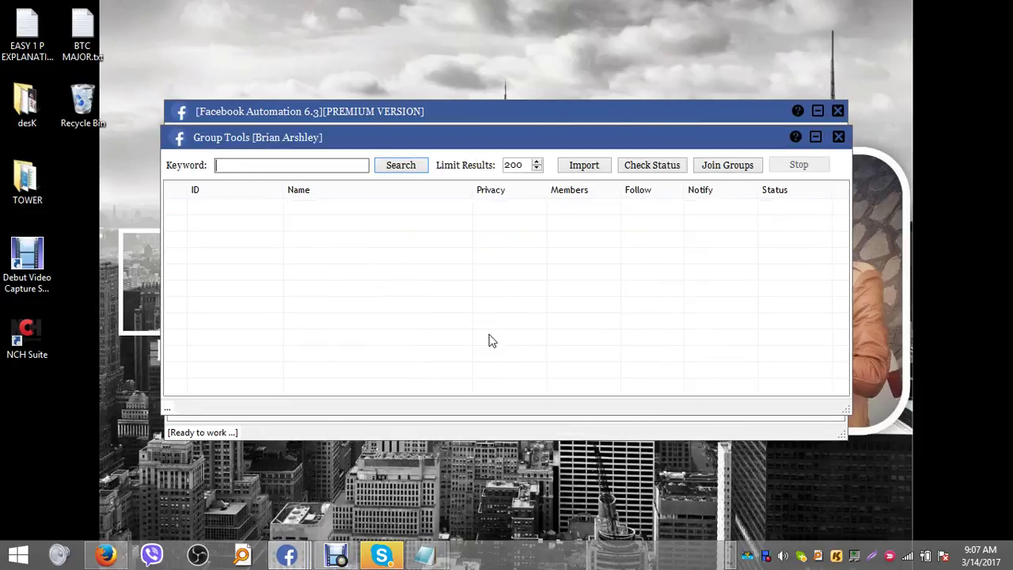
# - Close the Group Tools window and reopen it for the second account
pyautogui.click(838, 136)
pyautogui.rightClick(314, 227)
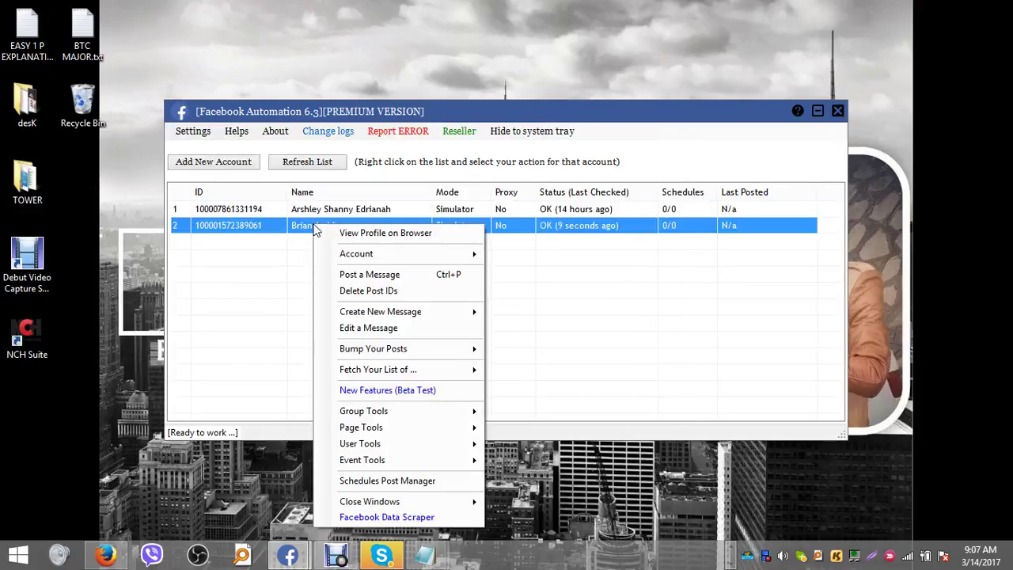
pyautogui.moveTo(410, 414)
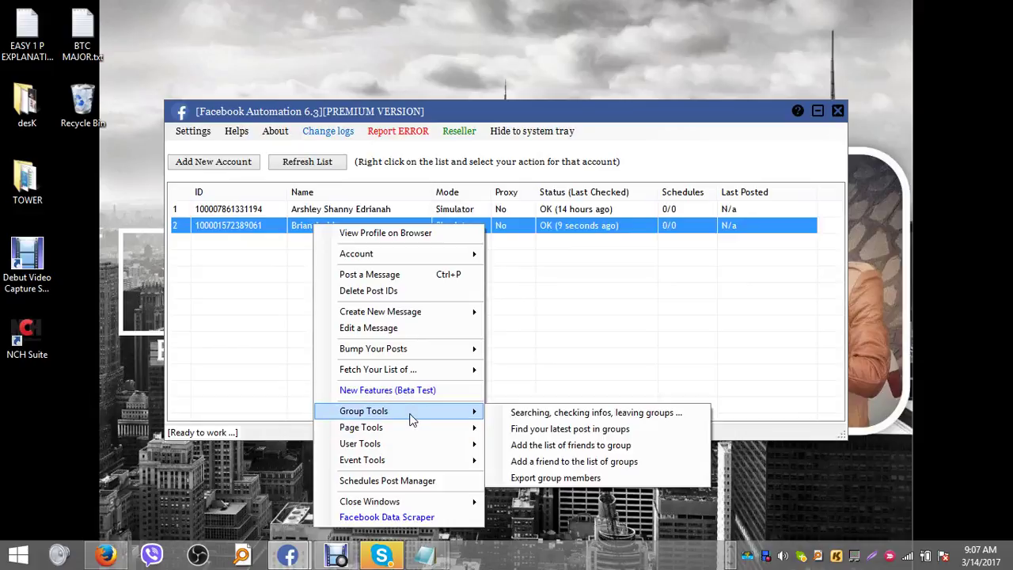
pyautogui.click(531, 415)
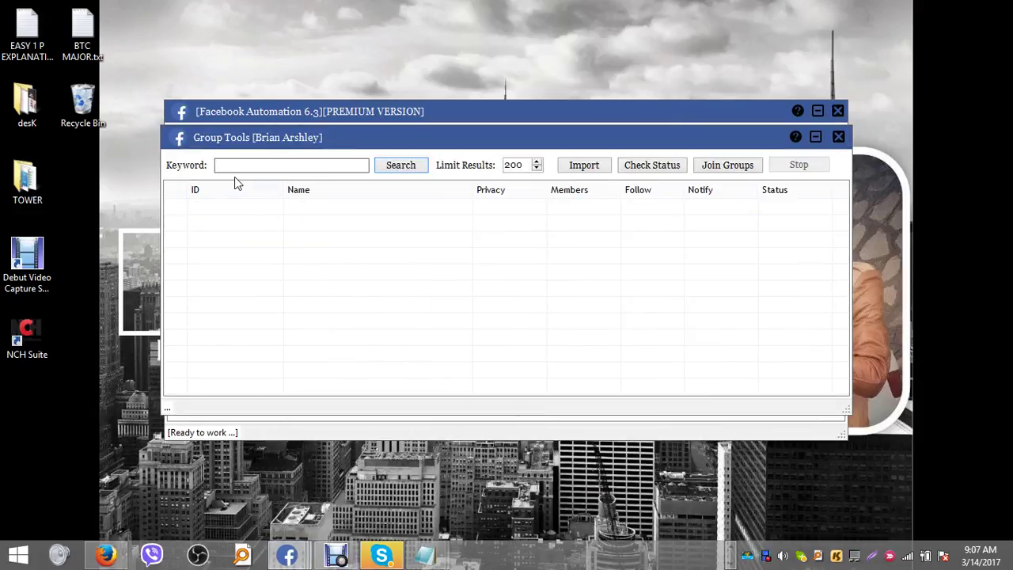
# - Replace the 'work work from' keyword with 'make cash' in the Group Tools Keyword field
pyautogui.write('work ')
pyautogui.write('work from')
pyautogui.hotkey('ctrl', 'a')
pyautogui.write('ke')
# - Search groups for 'make cash' and select the first result, Cool Cash Made
pyautogui.click(401, 166)
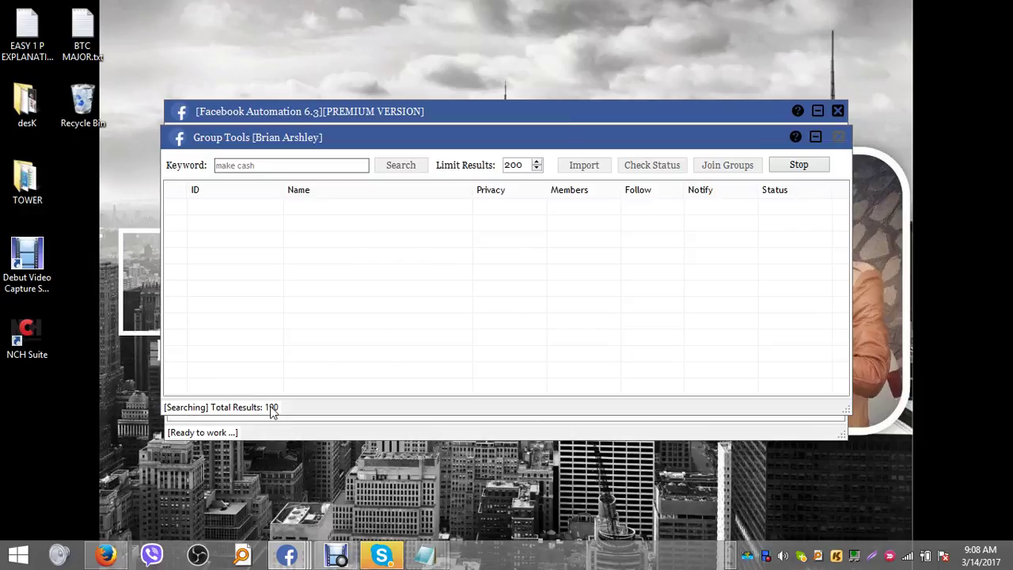
pyautogui.click(329, 211)
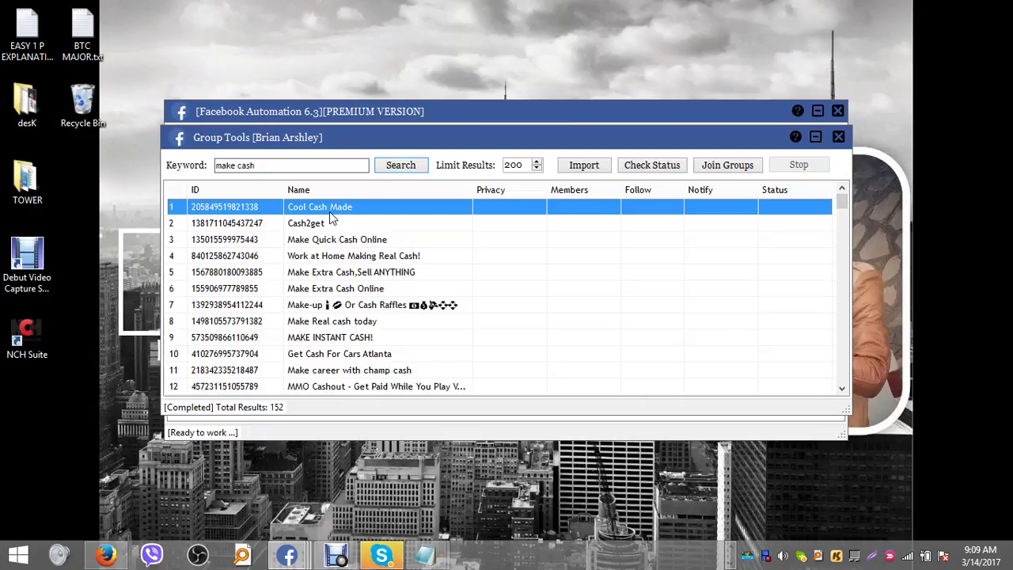
# - Open a new Firefox tab and load google.com
pyautogui.click(105, 556)
pyautogui.click(181, 11)
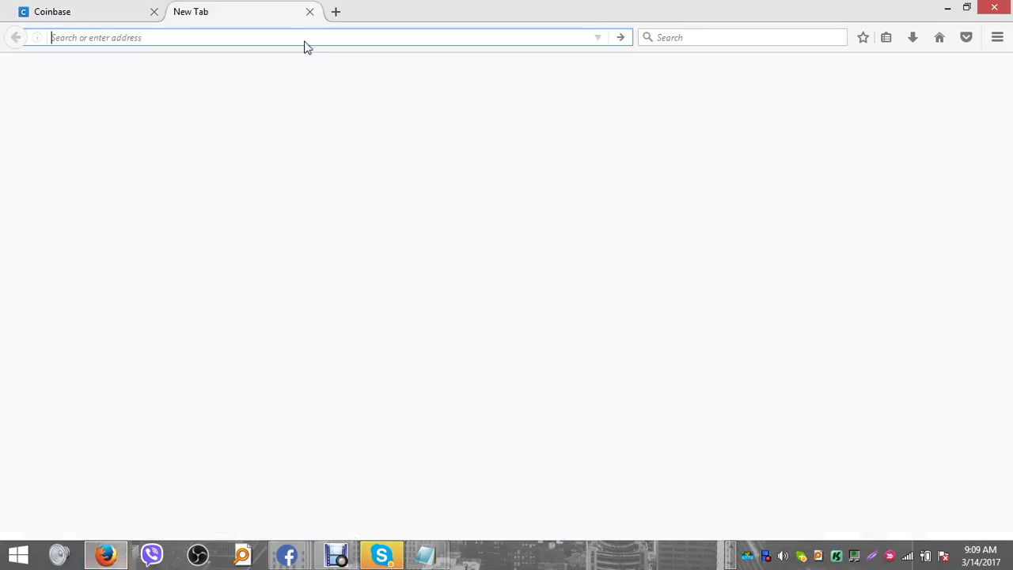
pyautogui.write('google.com/')
pyautogui.press('Return')
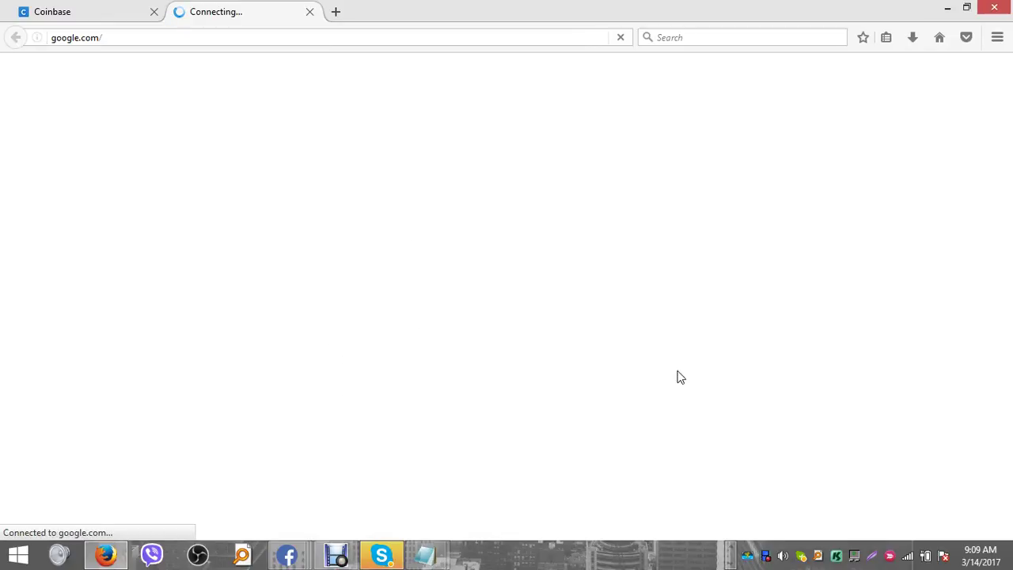
pyautogui.click(732, 548)
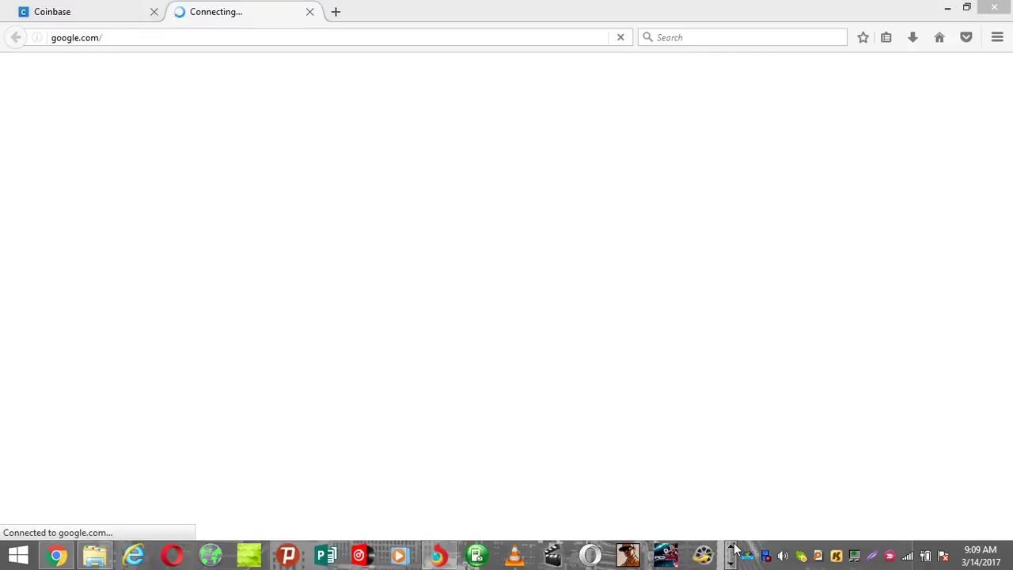
# - In a new Chrome tab, search Google for 'key board arrow buttons' image results, then return to Group Tools
pyautogui.click(58, 558)
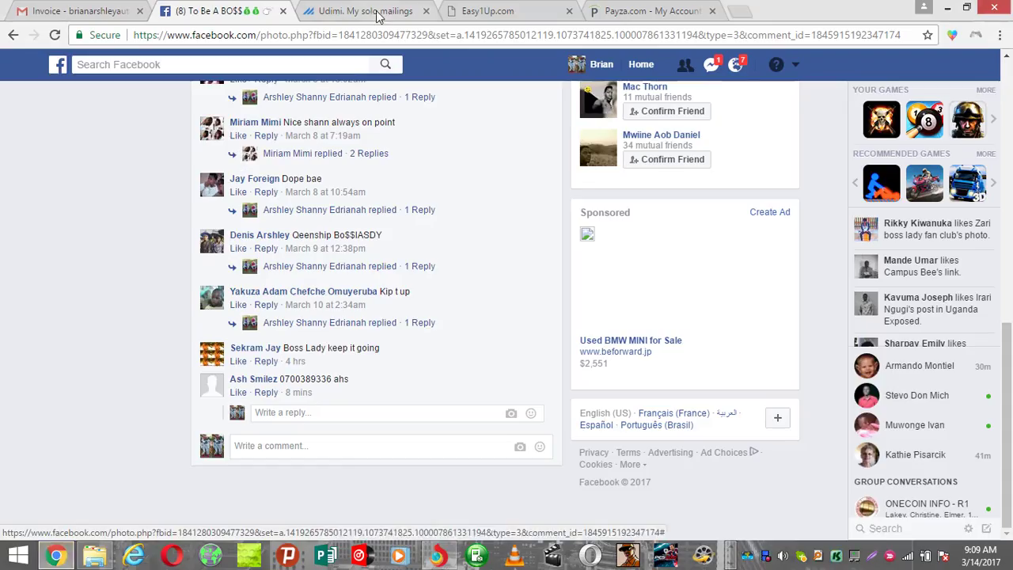
pyautogui.click(743, 11)
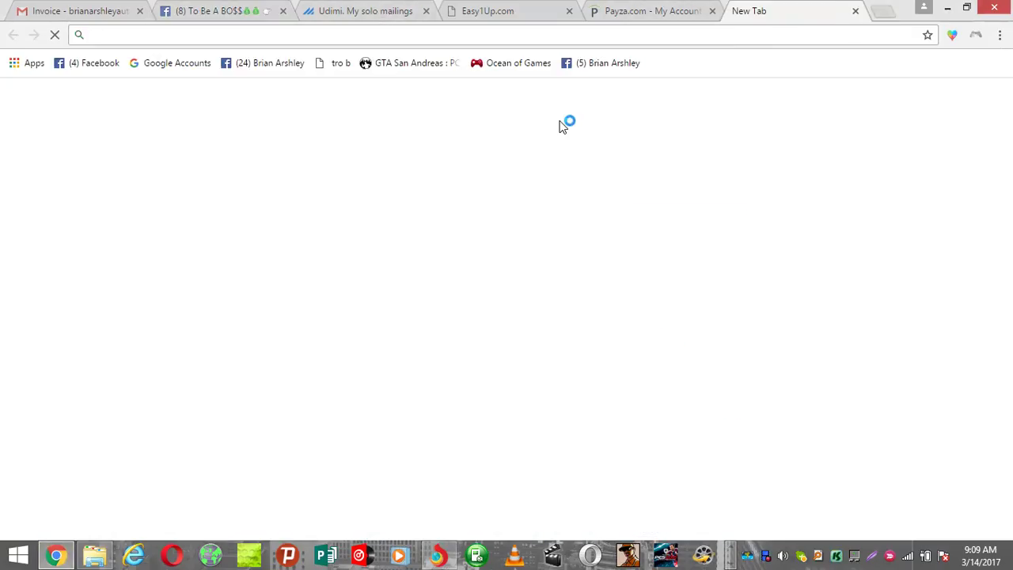
pyautogui.write('go')
pyautogui.press('Return')
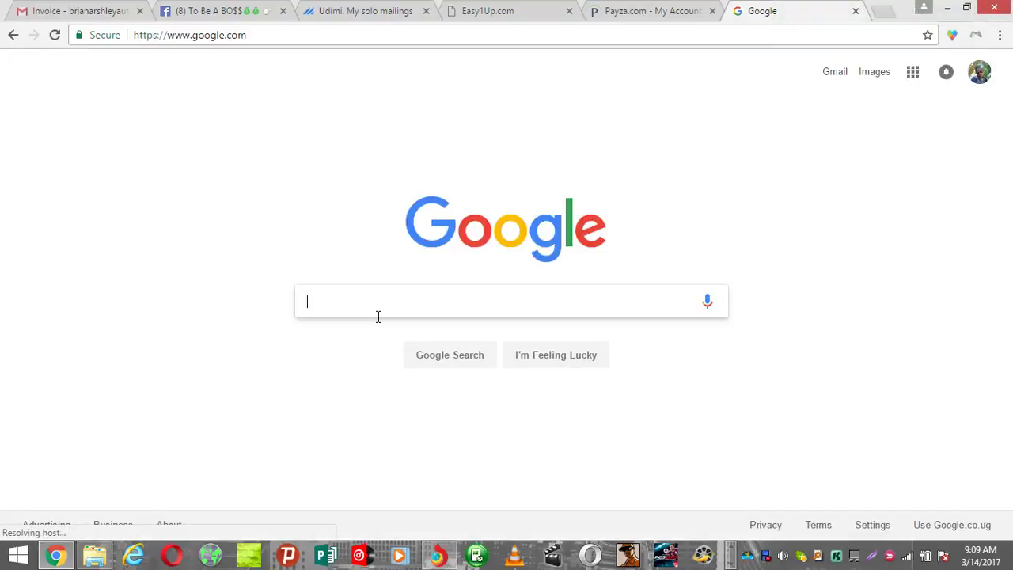
pyautogui.write('key boar')
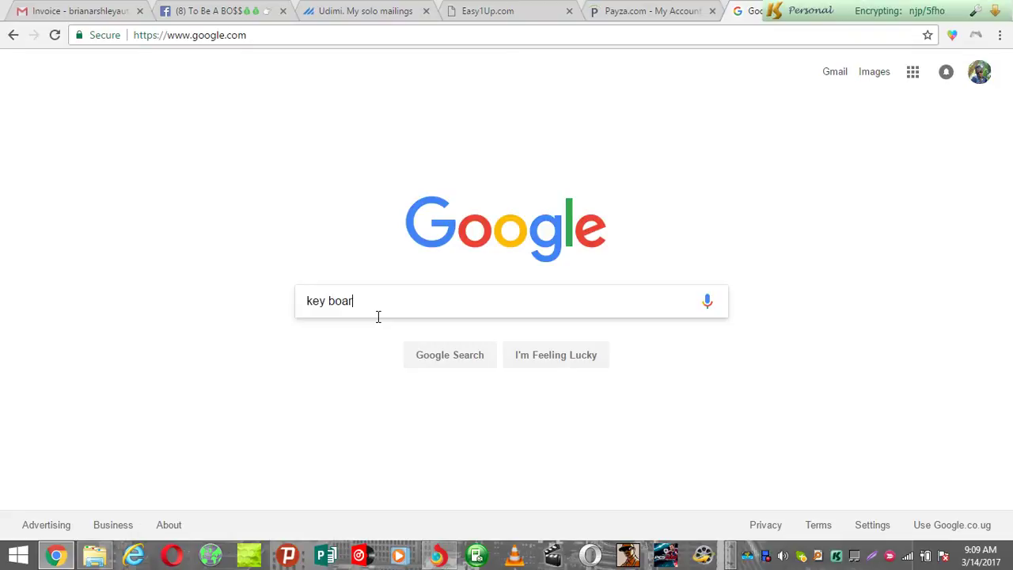
pyautogui.write('d arrow butt')
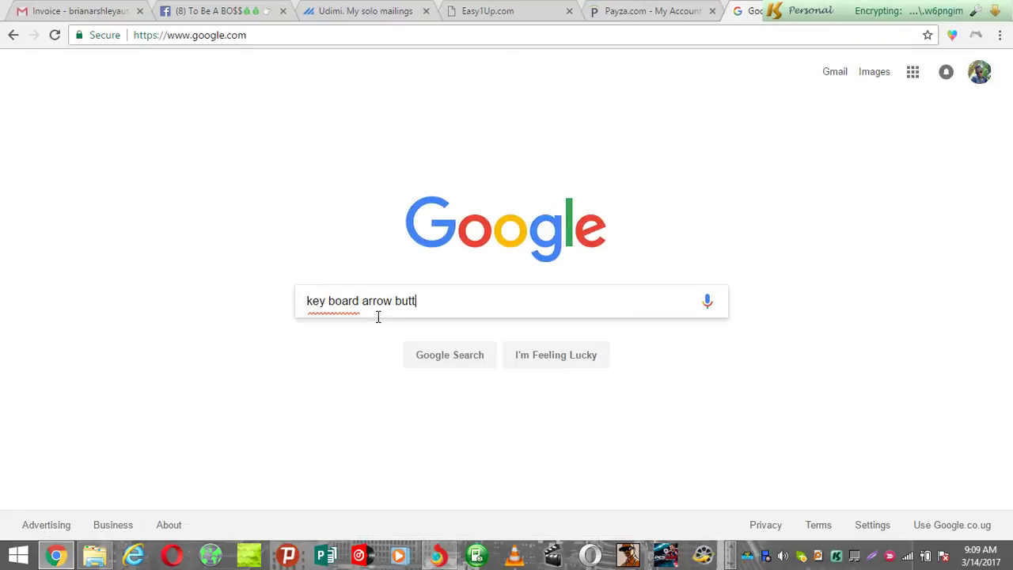
pyautogui.write('ons')
pyautogui.press('Return')
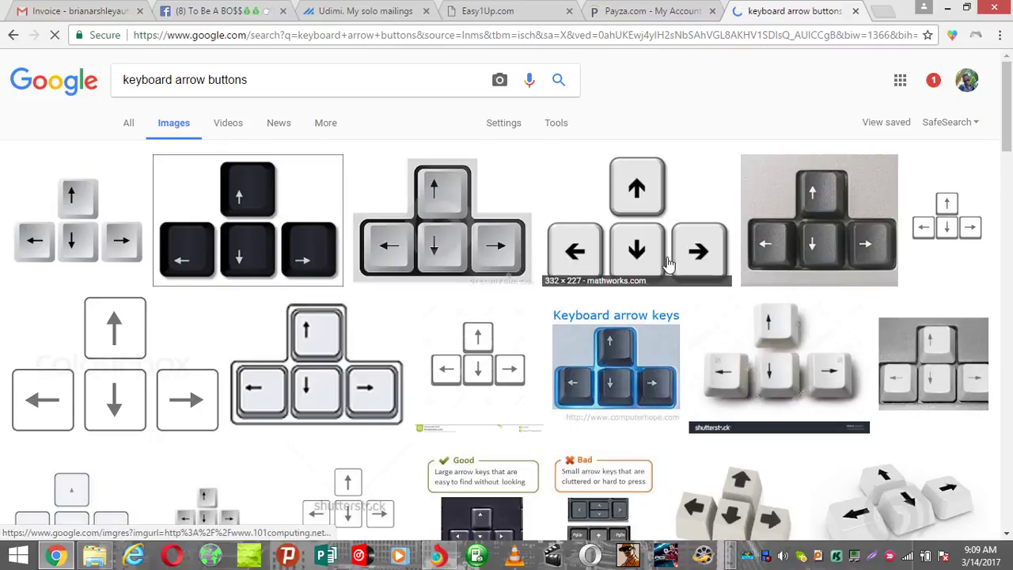
pyautogui.hotkey('alt', 'Tab')
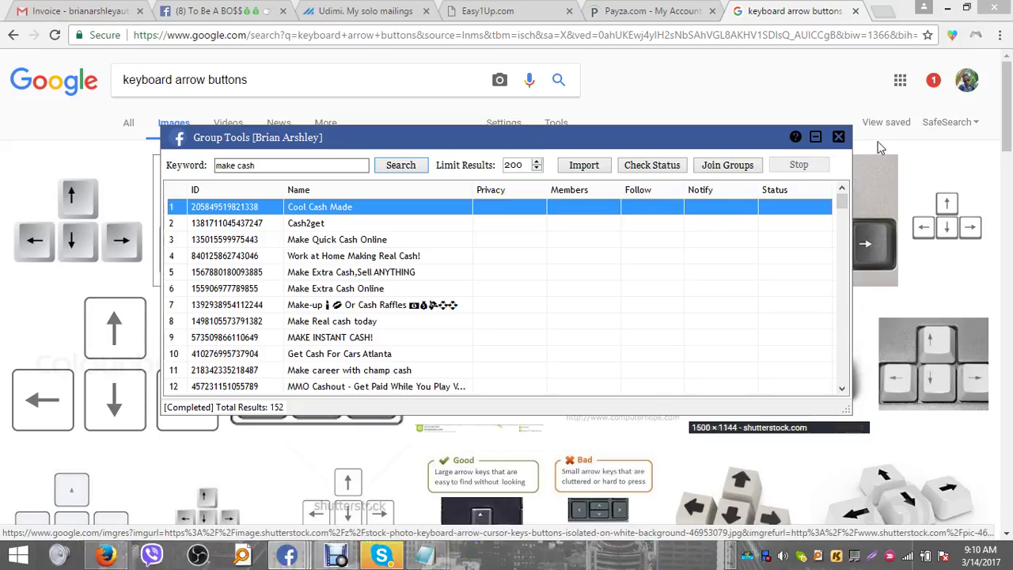
# - Minimize Chrome and Firefox so the 152 'make cash' group results sit over the desktop
pyautogui.click(953, 10)
pyautogui.click(950, 12)
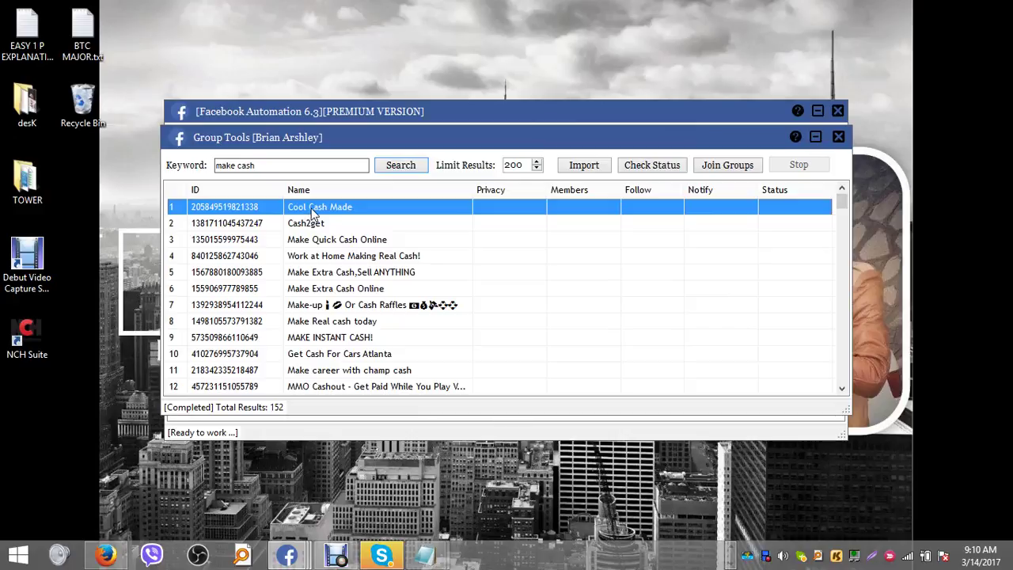
pyautogui.hotkey('alt', 'Tab')
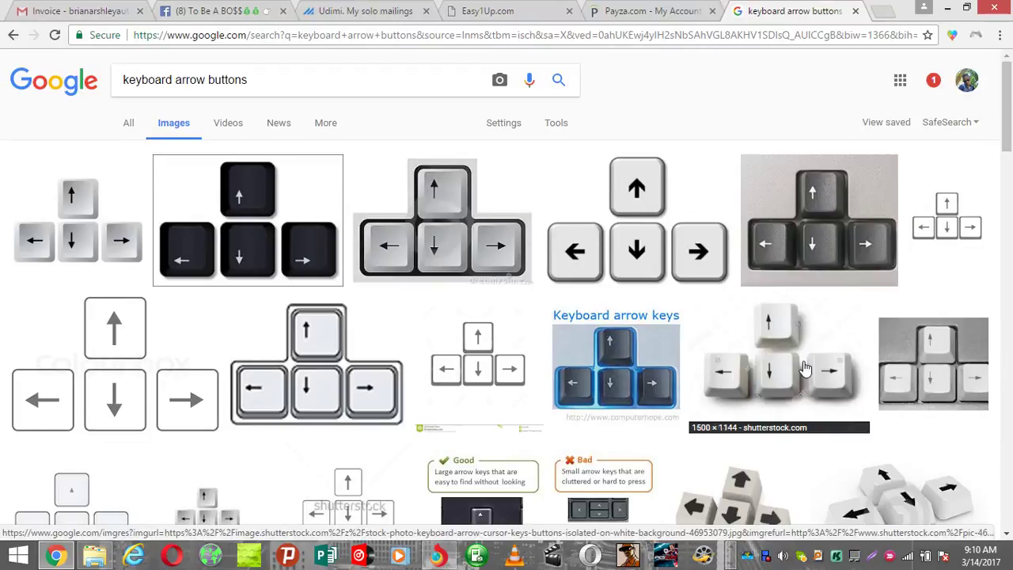
pyautogui.hotkey('alt', 'Tab')
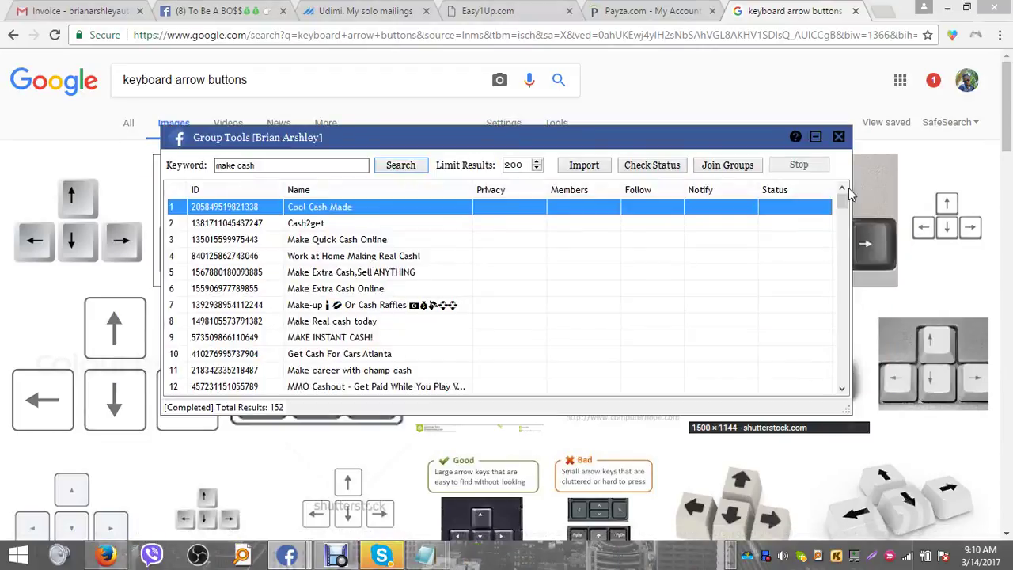
pyautogui.click(952, 8)
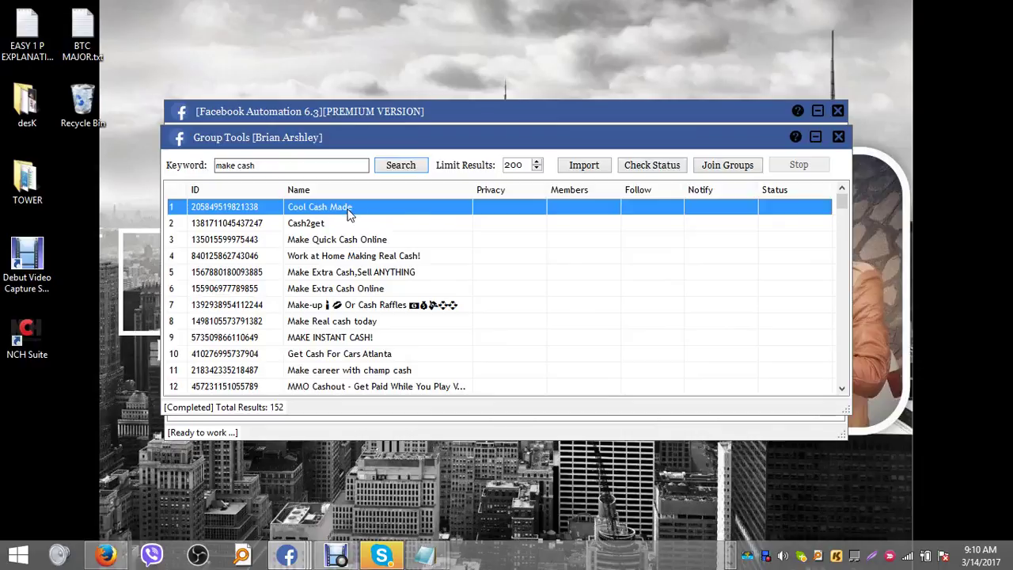
# - Select the first 20 'make cash' groups, start joining them, and minimize Group Tools
pyautogui.hotkey('shift', 'Down')
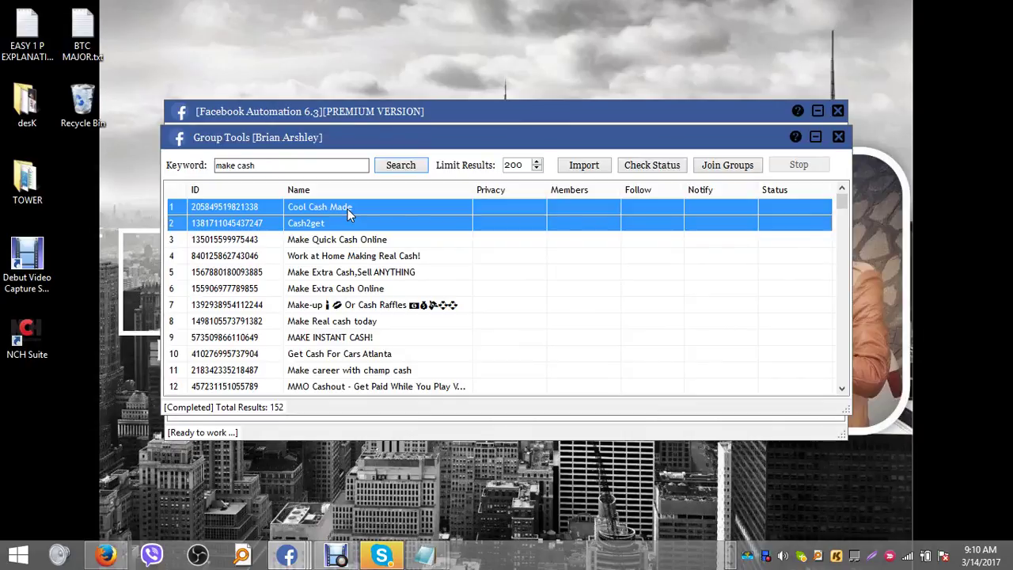
pyautogui.hotkey('shift', 'Down')
pyautogui.hotkey('shift', 'Down')
pyautogui.hotkey('shift', 'Down')
pyautogui.hotkey('shift', 'Down')
pyautogui.hotkey('shift', 'Down')
pyautogui.hotkey('shift', 'Down')
pyautogui.hotkey('shift', 'Down')
pyautogui.hotkey('shift', 'Down')
pyautogui.hotkey('shift', 'Down')
pyautogui.hotkey('shift', 'Down')
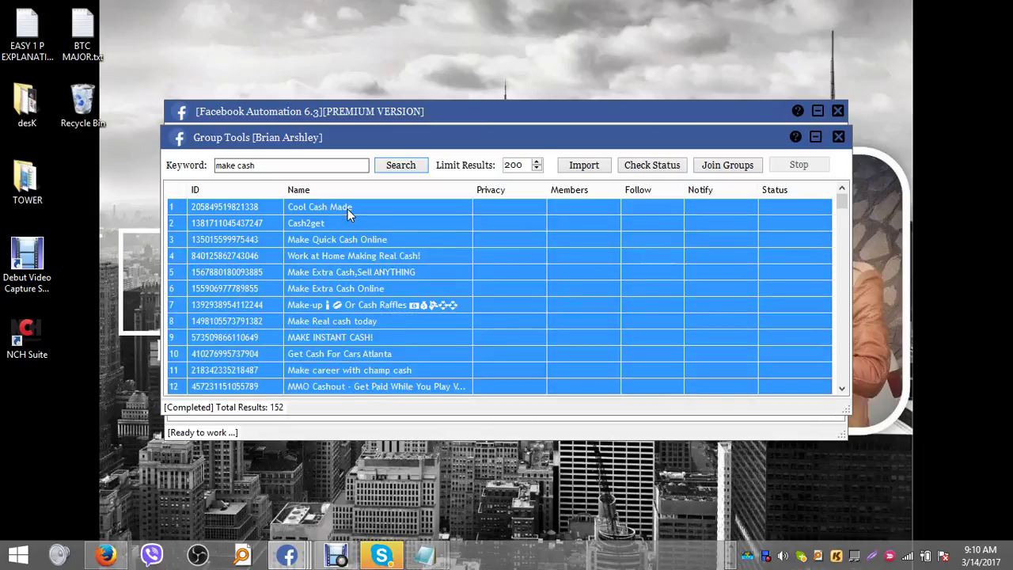
pyautogui.hotkey('shift', 'Down')
pyautogui.hotkey('shift', 'Down')
pyautogui.hotkey('shift', 'Down')
pyautogui.hotkey('shift', 'Down')
pyautogui.hotkey('shift', 'Down')
pyautogui.hotkey('shift', 'Down')
pyautogui.hotkey('shift', 'Down')
pyautogui.hotkey('shift', 'Down')
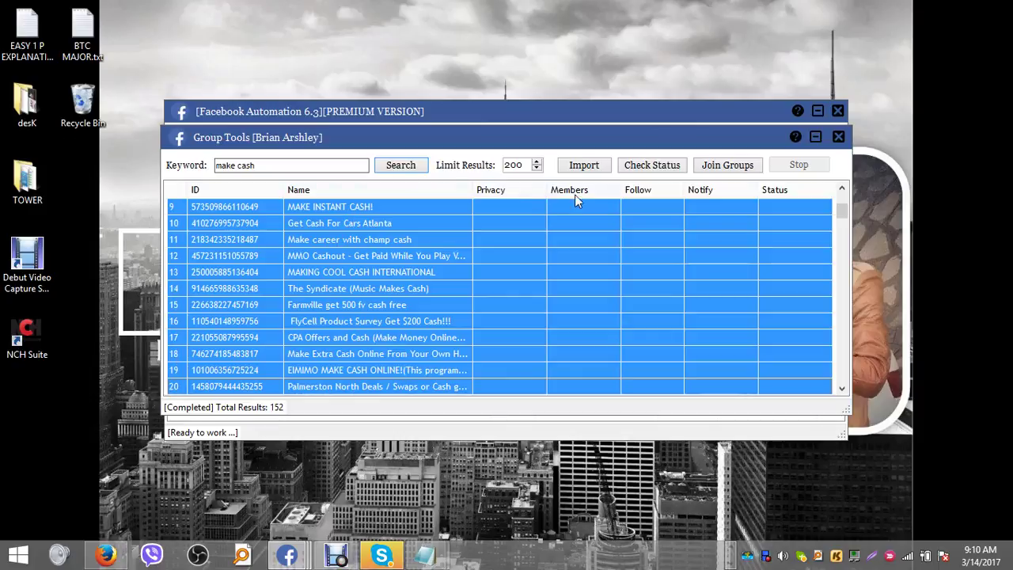
pyautogui.click(724, 168)
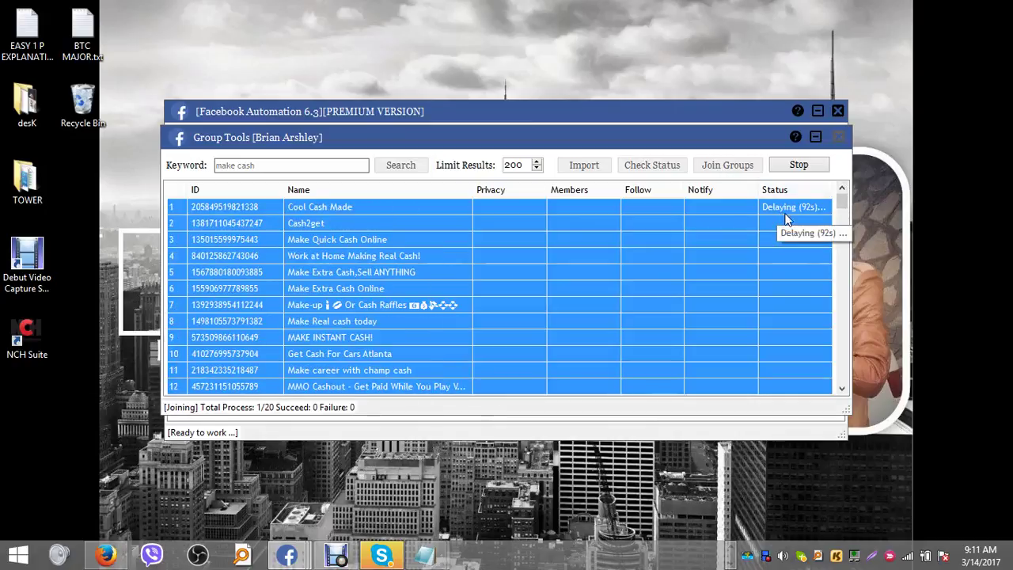
pyautogui.click(816, 138)
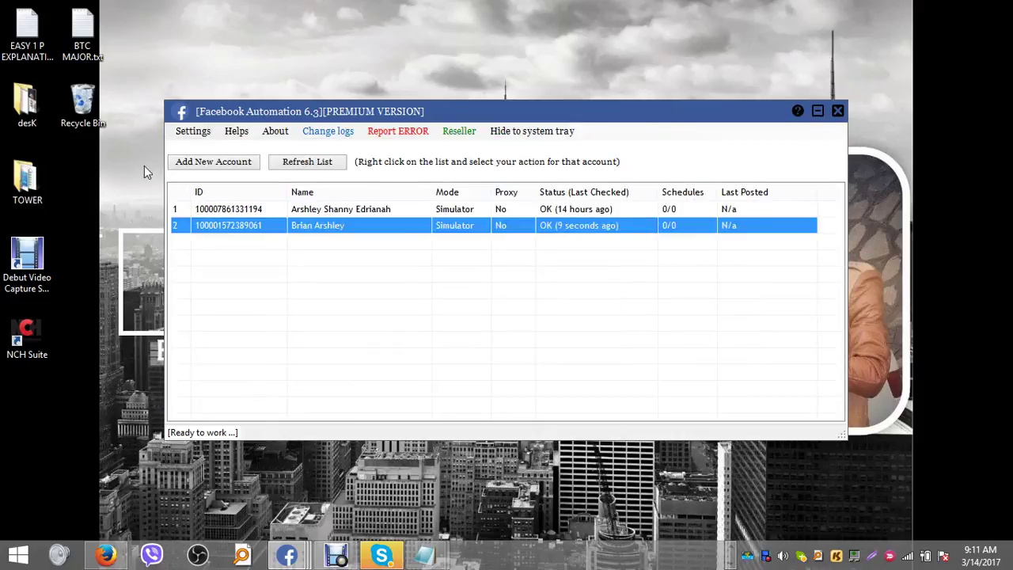
# - Apply and save the Recommended Settings, then bring the group-joining window back on screen
pyautogui.click(194, 133)
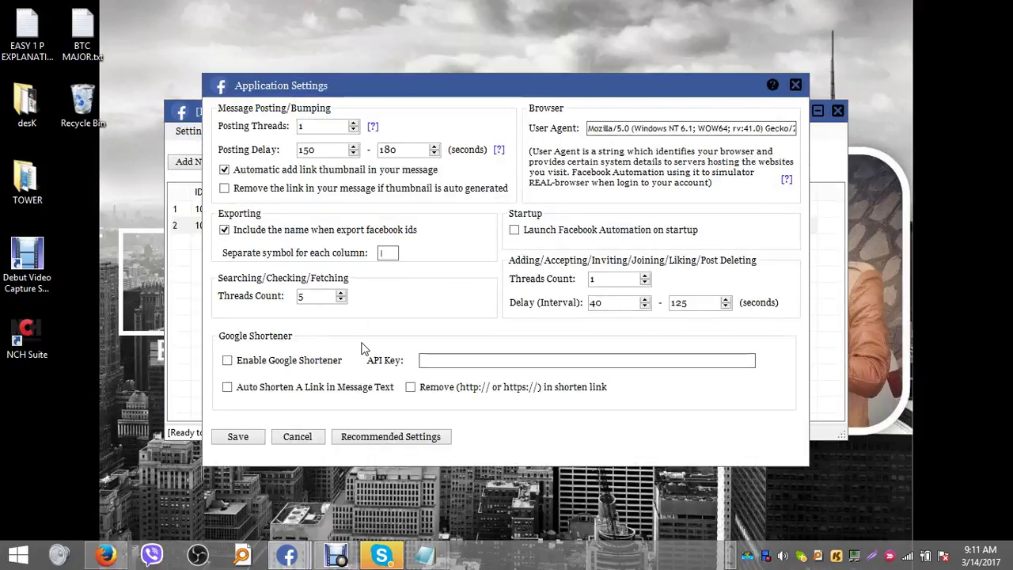
pyautogui.click(391, 437)
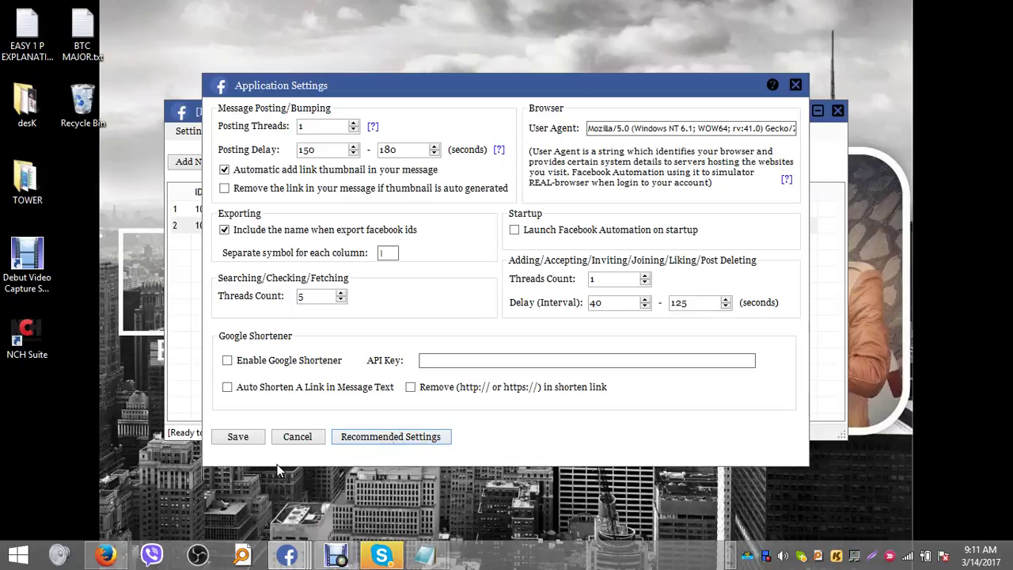
pyautogui.click(238, 438)
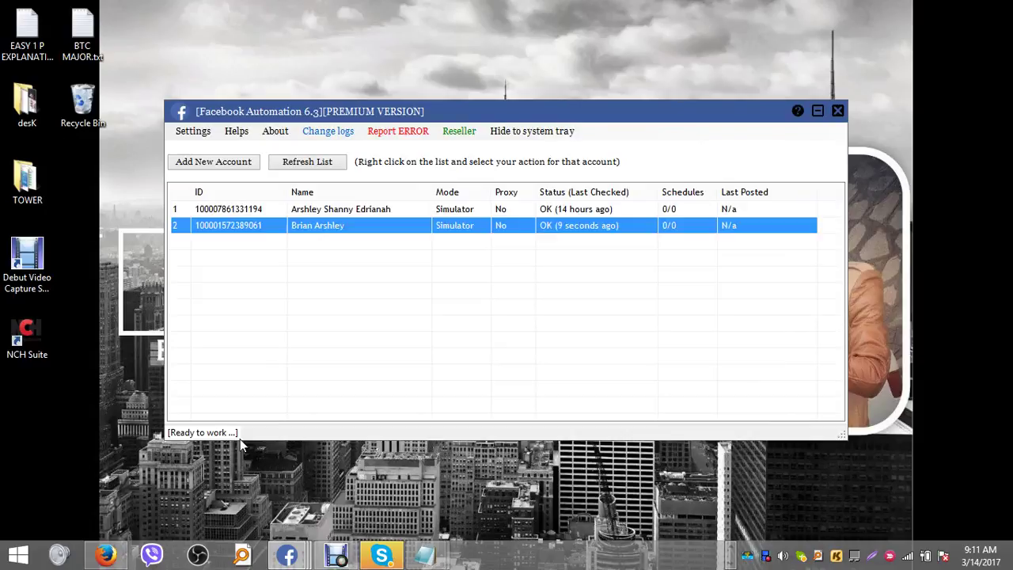
pyautogui.click(288, 555)
pyautogui.click(458, 478)
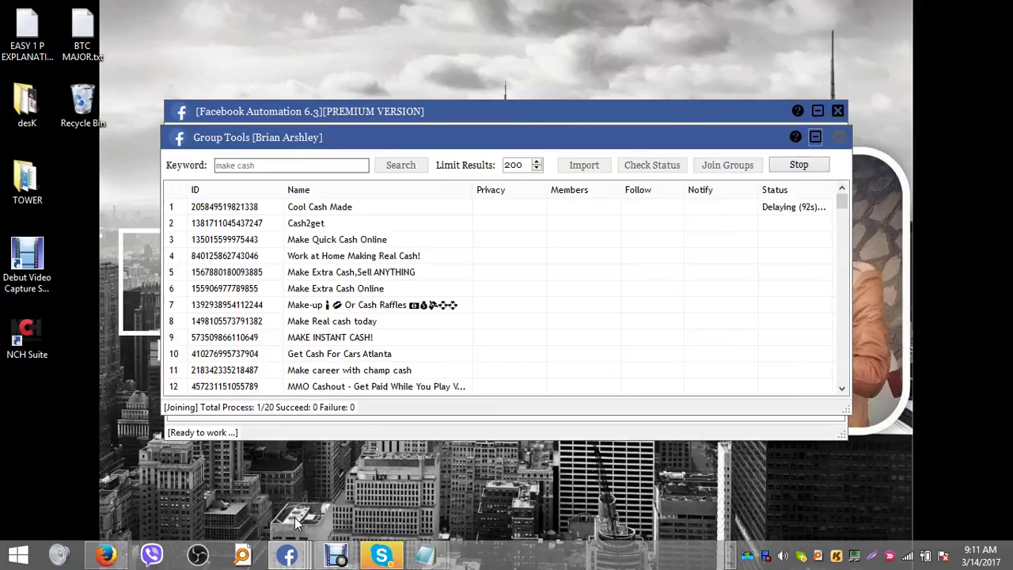
# - Open Fetch Your Groups List for the second account from its right-click menu
pyautogui.moveTo(287, 554)
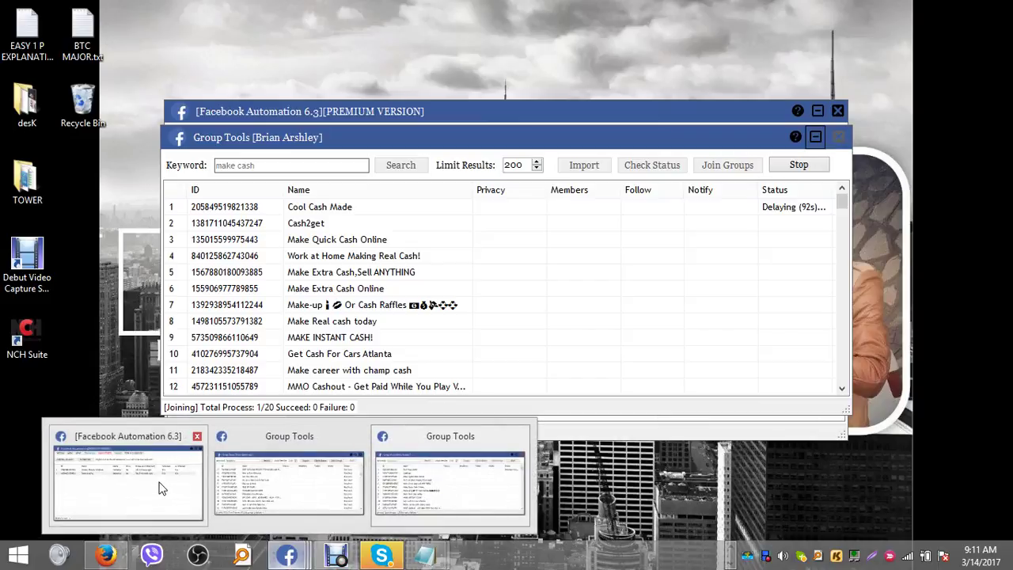
pyautogui.click(158, 487)
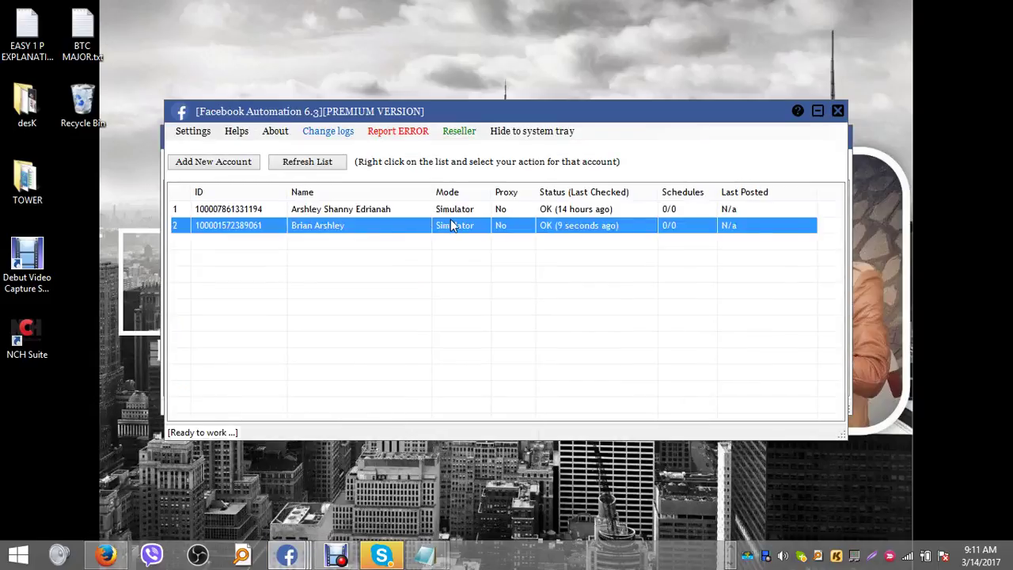
pyautogui.rightClick(342, 224)
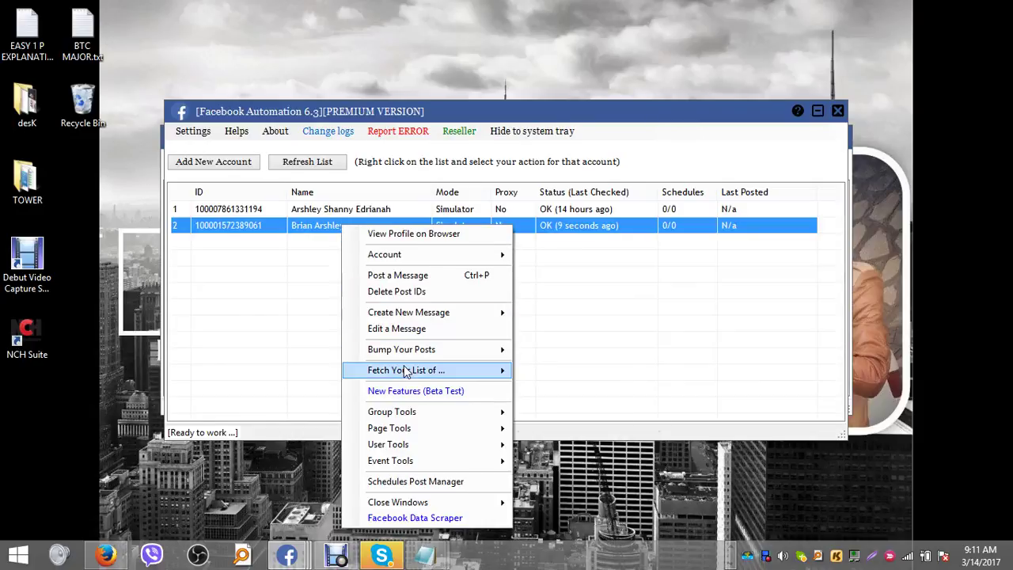
pyautogui.moveTo(411, 372)
pyautogui.click(556, 371)
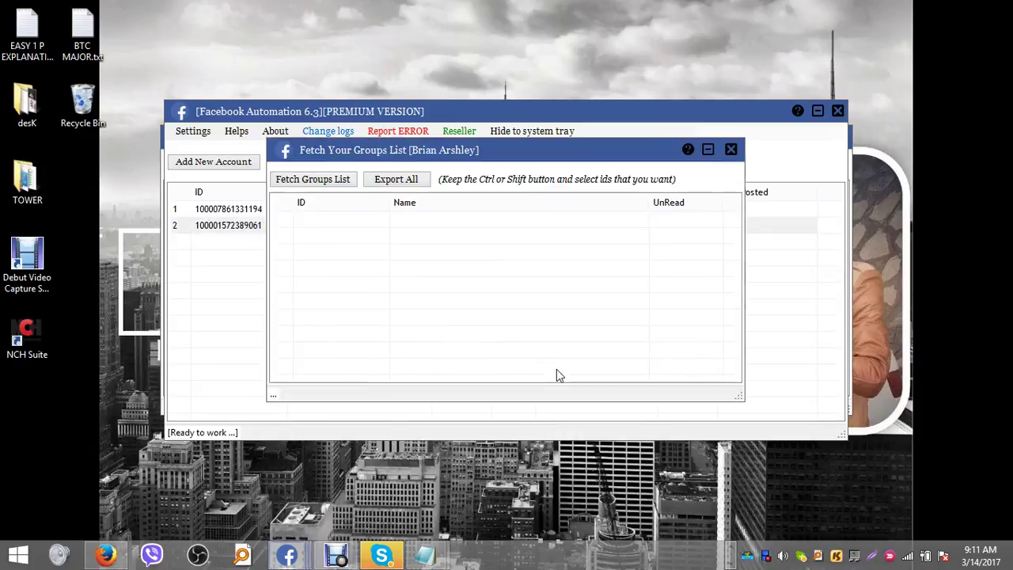
# - Fetch the second account's 5005 groups and select the first row
pyautogui.click(322, 182)
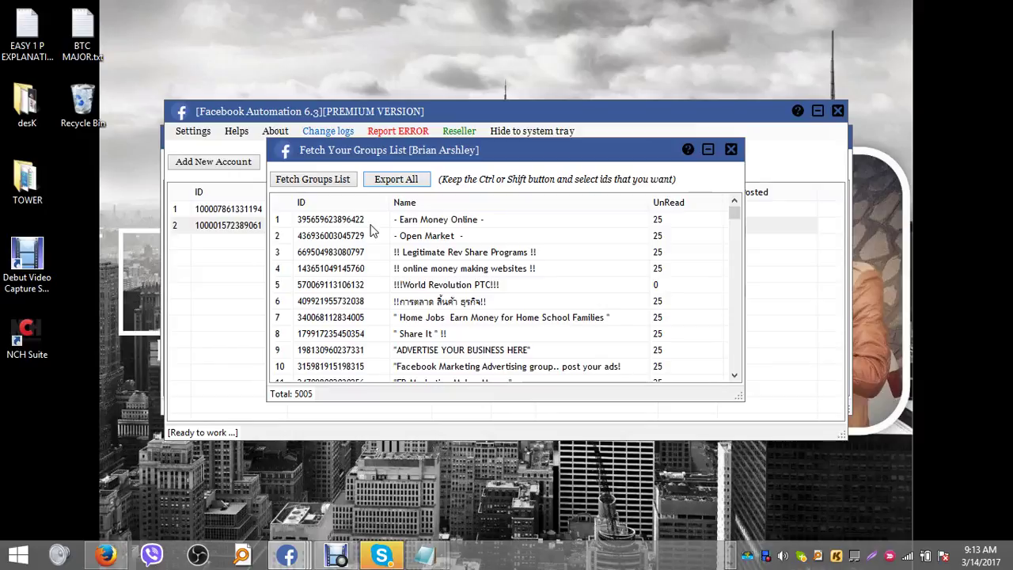
pyautogui.click(402, 224)
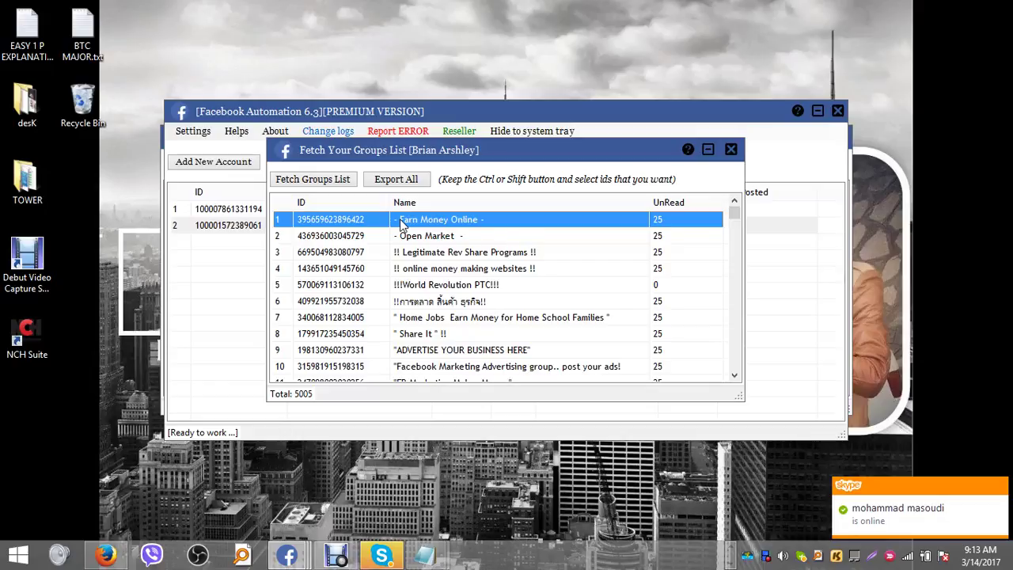
# - Select group rows 1 through 200 in the groups list
pyautogui.hotkey('shift', 'Down')
pyautogui.hotkey('shift', 'Down')
pyautogui.hotkey('shift', 'Down')
pyautogui.hotkey('shift', 'Down')
pyautogui.hotkey('shift', 'Down')
pyautogui.hotkey('shift', 'Down')
pyautogui.hotkey('shift', 'Down')
pyautogui.hotkey('shift', 'Down')
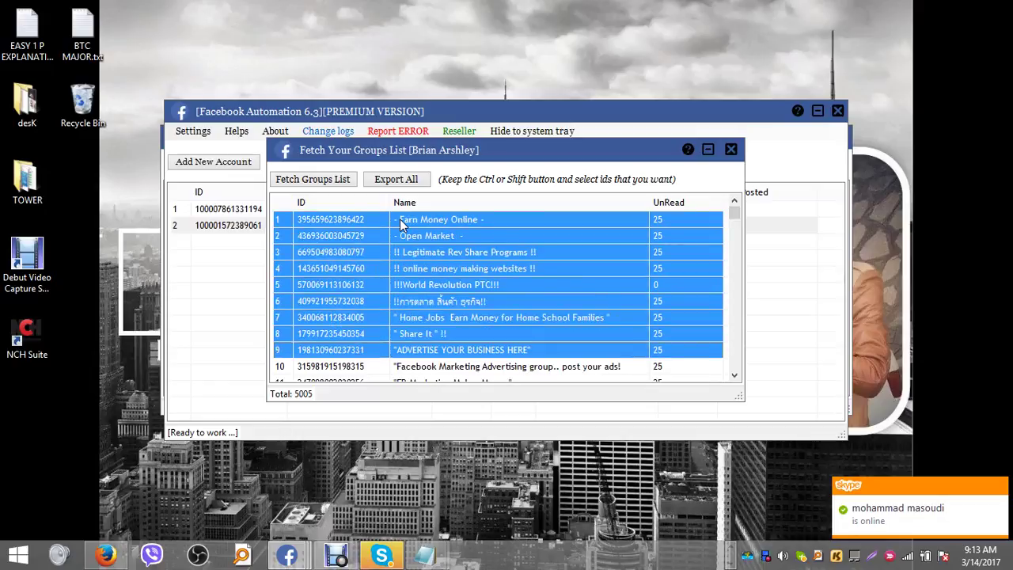
pyautogui.hotkey('shift', 'Down')
pyautogui.hotkey('shift', 'Down')
pyautogui.hotkey('shift', 'Down')
pyautogui.hotkey('shift', 'Down')
pyautogui.hotkey('shift', 'Down')
pyautogui.hotkey('shift', 'Down')
pyautogui.hotkey('shift', 'Down')
pyautogui.hotkey('shift', 'Down')
pyautogui.hotkey('shift', 'Down')
pyautogui.hotkey('shift', 'Down')
pyautogui.hotkey('shift', 'Down')
pyautogui.hotkey('shift', 'Down')
pyautogui.hotkey('shift', 'Down')
pyautogui.hotkey('shift', 'Down')
pyautogui.hotkey('shift', 'Down')
pyautogui.hotkey('shift', 'Down')
pyautogui.hotkey('shift', 'Down')
pyautogui.hotkey('shift', 'Down')
pyautogui.hotkey('shift', 'Down')
pyautogui.hotkey('shift', 'Down')
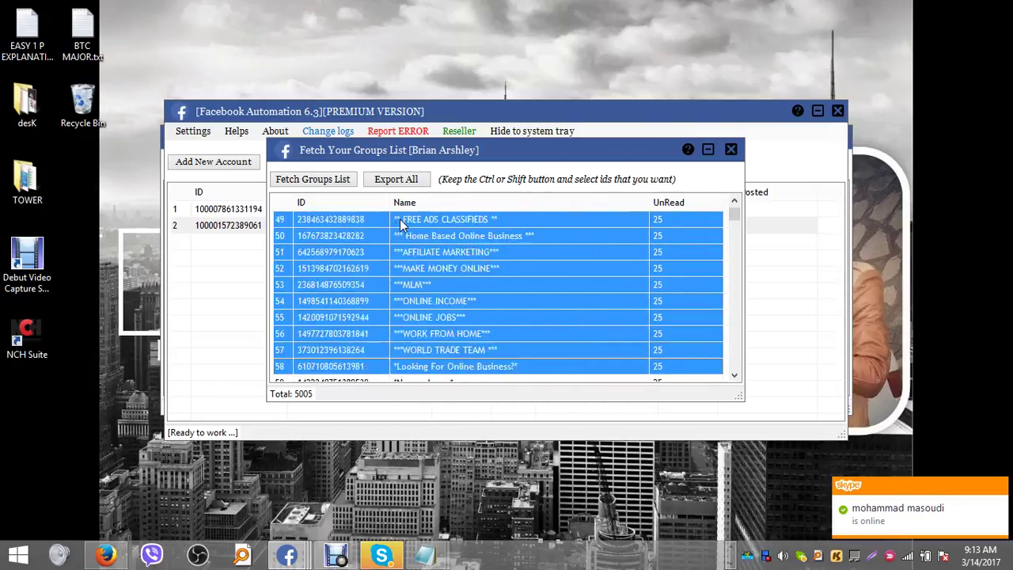
pyautogui.hotkey('shift', 'Down')
pyautogui.hotkey('shift', 'Down')
pyautogui.hotkey('shift', 'Down')
pyautogui.hotkey('shift', 'Down')
pyautogui.hotkey('shift', 'Down')
pyautogui.hotkey('shift', 'Down')
pyautogui.hotkey('shift', 'Down')
pyautogui.hotkey('shift', 'Down')
pyautogui.hotkey('shift', 'Down')
pyautogui.hotkey('shift', 'Down')
pyautogui.hotkey('shift', 'Down')
pyautogui.hotkey('shift', 'Down')
pyautogui.hotkey('shift', 'Down')
pyautogui.hotkey('shift', 'Down')
pyautogui.hotkey('shift', 'Down')
pyautogui.hotkey('shift', 'Down')
pyautogui.hotkey('shift', 'Down')
pyautogui.hotkey('shift', 'Down')
pyautogui.hotkey('shift', 'Down')
pyautogui.hotkey('shift', 'Down')
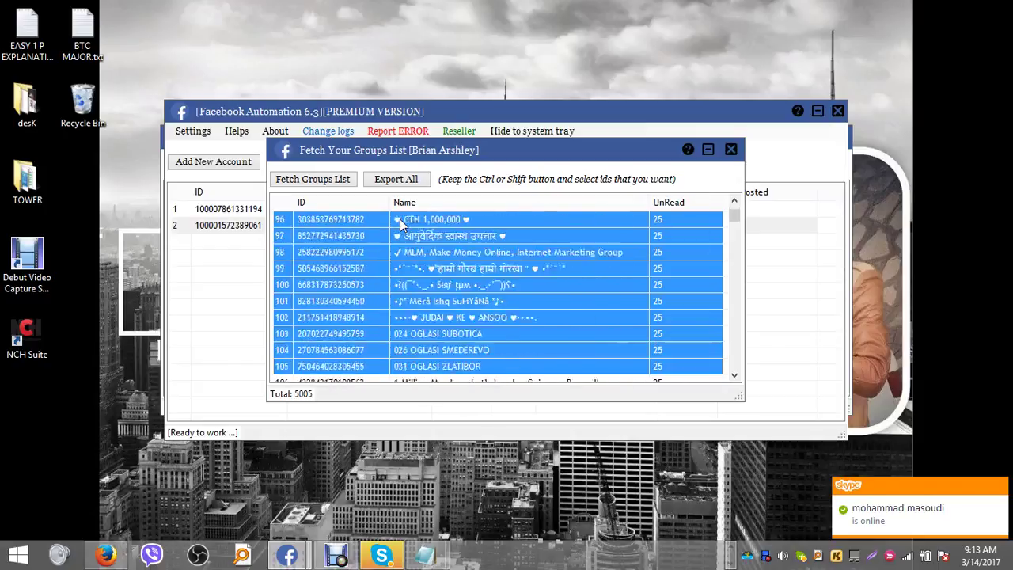
pyautogui.hotkey('shift', 'Down')
pyautogui.hotkey('shift', 'Down')
pyautogui.hotkey('shift', 'Down')
pyautogui.hotkey('shift', 'Down')
pyautogui.hotkey('shift', 'Down')
pyautogui.hotkey('shift', 'Down')
pyautogui.hotkey('shift', 'Down')
pyautogui.hotkey('shift', 'Down')
pyautogui.hotkey('shift', 'Down')
pyautogui.hotkey('shift', 'Down')
pyautogui.hotkey('shift', 'Down')
pyautogui.hotkey('shift', 'Down')
pyautogui.hotkey('shift', 'Down')
pyautogui.hotkey('shift', 'Down')
pyautogui.hotkey('shift', 'Down')
pyautogui.hotkey('shift', 'Down')
pyautogui.hotkey('shift', 'Down')
pyautogui.hotkey('shift', 'Down')
pyautogui.hotkey('shift', 'Down')
pyautogui.hotkey('shift', 'Down')
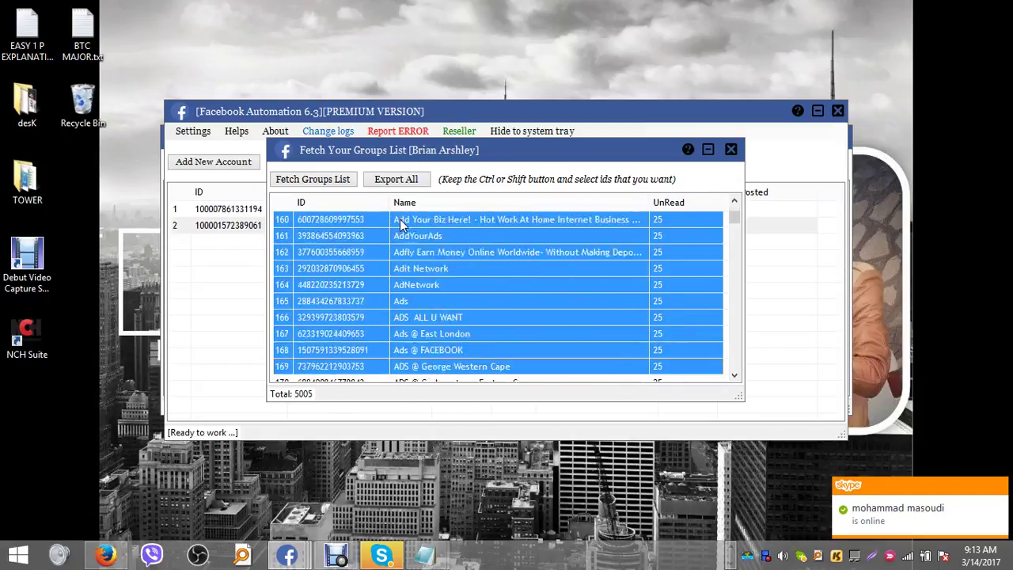
pyautogui.hotkey('shift', 'Down')
pyautogui.hotkey('shift', 'Down')
pyautogui.hotkey('shift', 'Down')
pyautogui.hotkey('shift', 'Down')
pyautogui.hotkey('shift', 'Down')
pyautogui.hotkey('shift', 'Down')
pyautogui.hotkey('shift', 'Down')
pyautogui.hotkey('shift', 'Down')
pyautogui.hotkey('shift', 'Down')
pyautogui.hotkey('shift', 'Down')
pyautogui.hotkey('shift', 'Down')
pyautogui.hotkey('shift', 'Down')
pyautogui.hotkey('shift', 'Down')
pyautogui.hotkey('shift', 'Down')
pyautogui.hotkey('shift', 'Down')
pyautogui.hotkey('shift', 'Down')
pyautogui.hotkey('shift', 'Down')
pyautogui.hotkey('shift', 'Down')
pyautogui.hotkey('shift', 'Down')
pyautogui.hotkey('shift', 'Down')
pyautogui.hotkey('shift', 'Up')
pyautogui.hotkey('shift', 'Up')
pyautogui.hotkey('shift', 'Up')
pyautogui.hotkey('shift', 'Up')
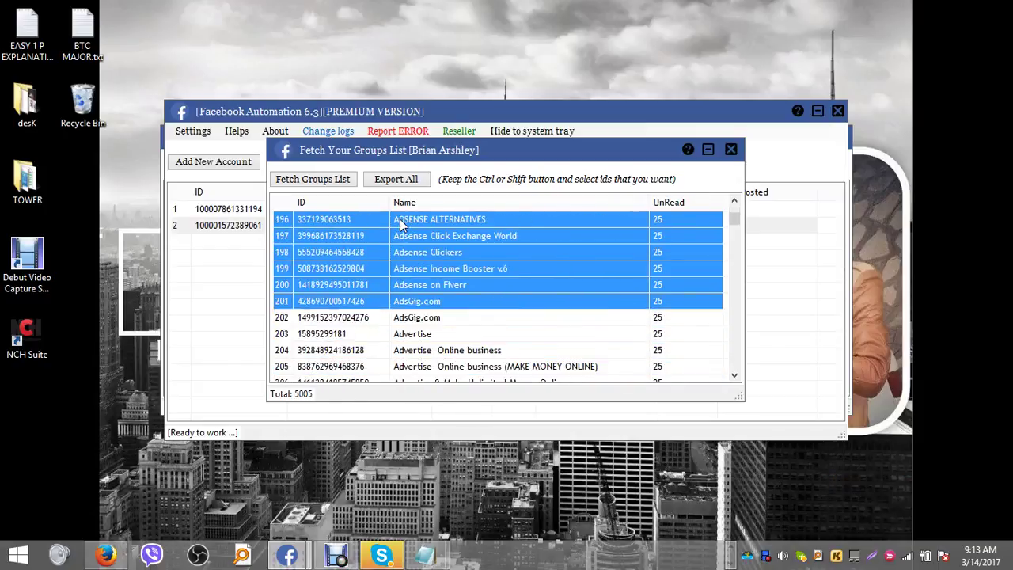
pyautogui.hotkey('shift', 'Up')
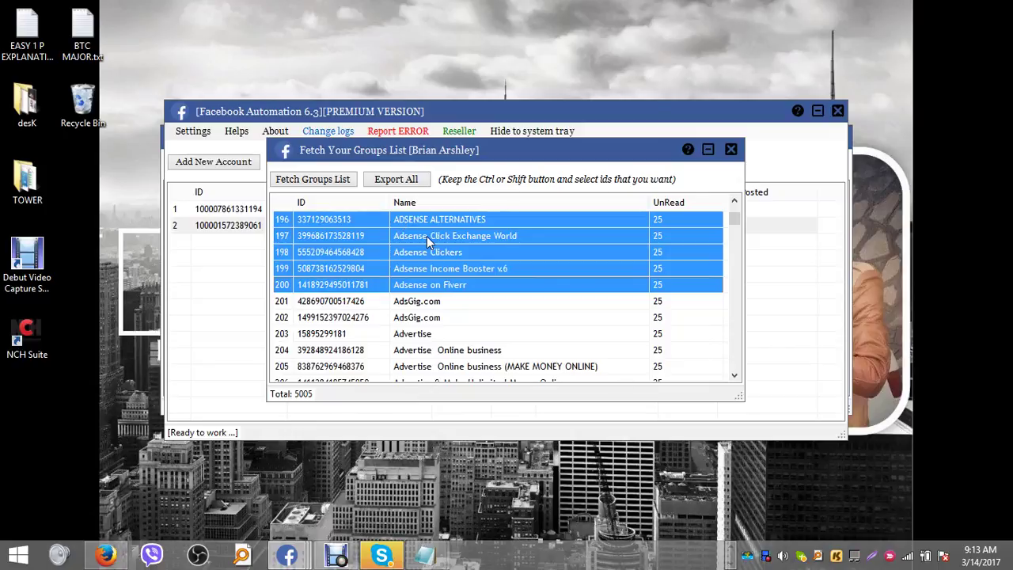
# - Export the selected group IDs to the clipboard, confirm, and close the groups list
pyautogui.rightClick(428, 241)
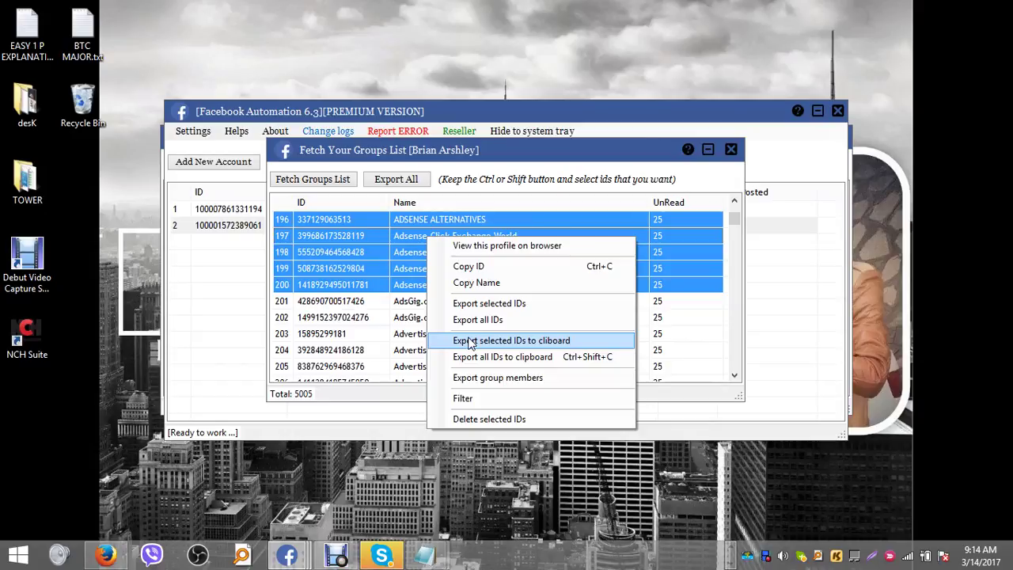
pyautogui.click(469, 342)
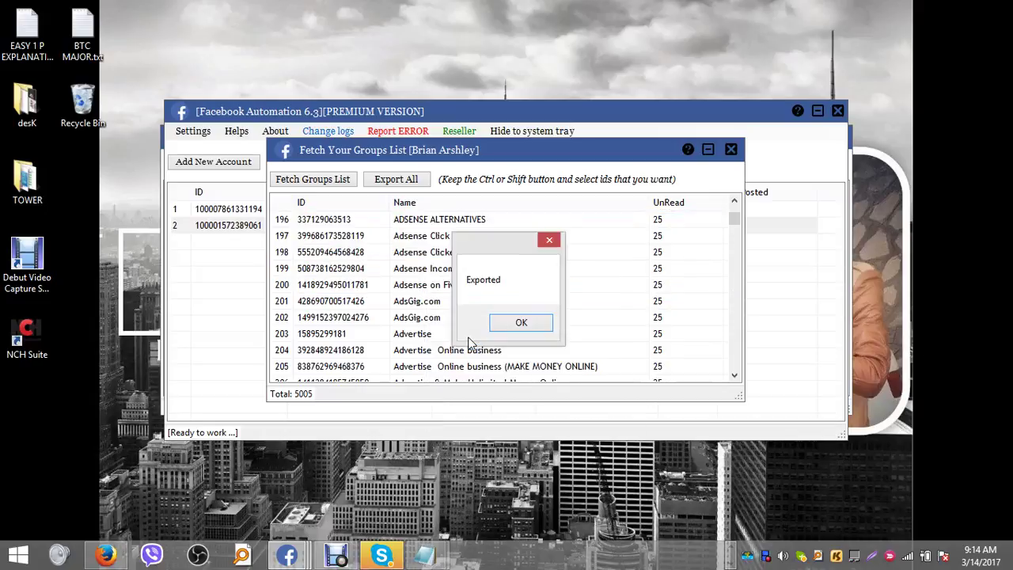
pyautogui.click(520, 323)
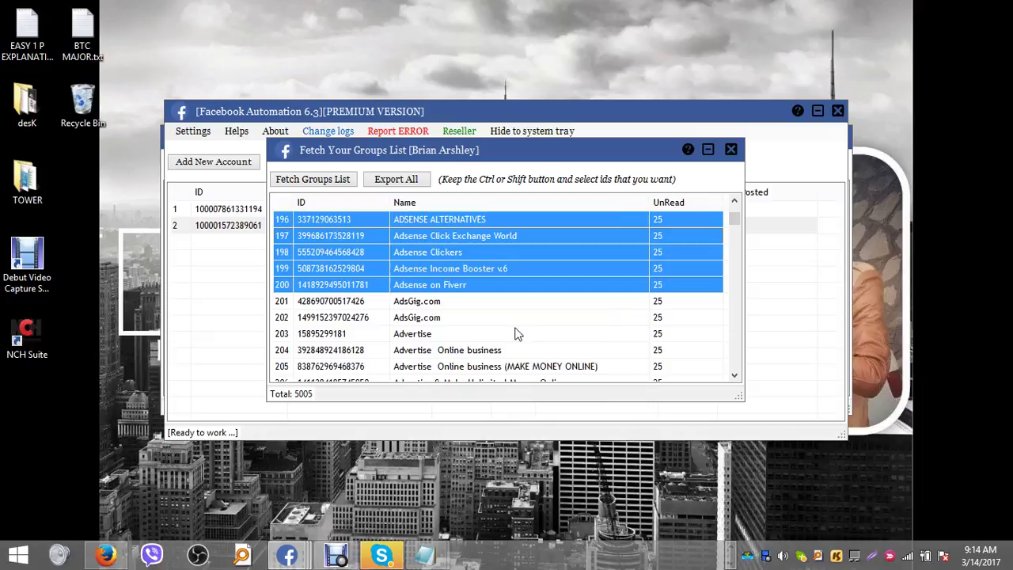
pyautogui.click(731, 150)
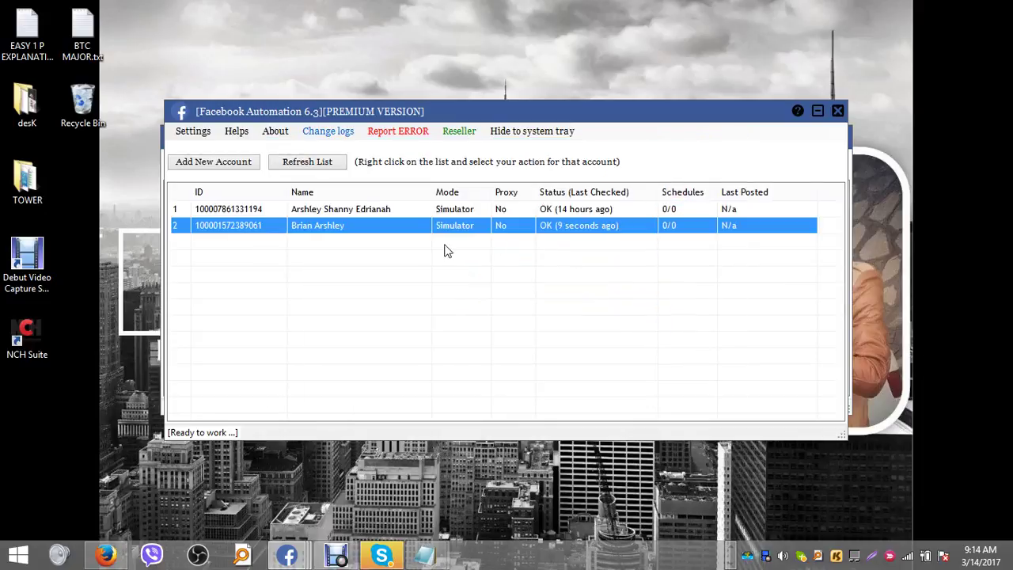
# - Open Post a Message for the second account and import the 200 copied group IDs as targets
pyautogui.rightClick(355, 232)
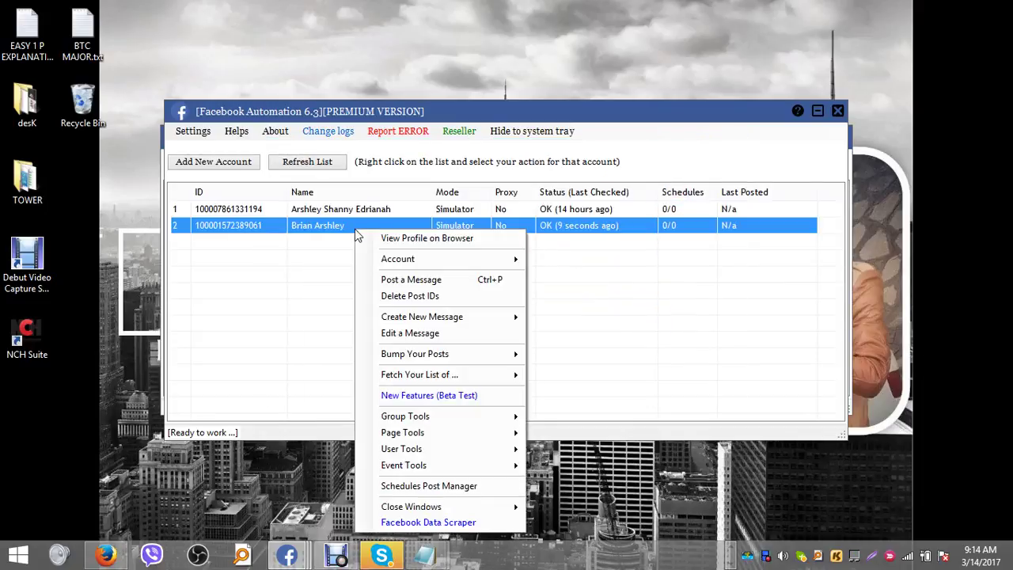
pyautogui.click(414, 277)
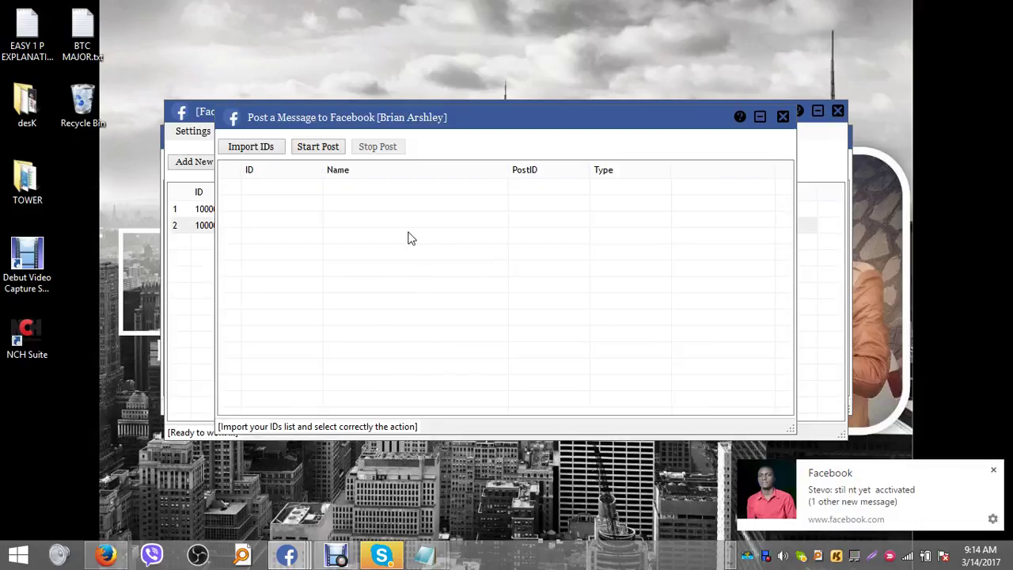
pyautogui.rightClick(411, 239)
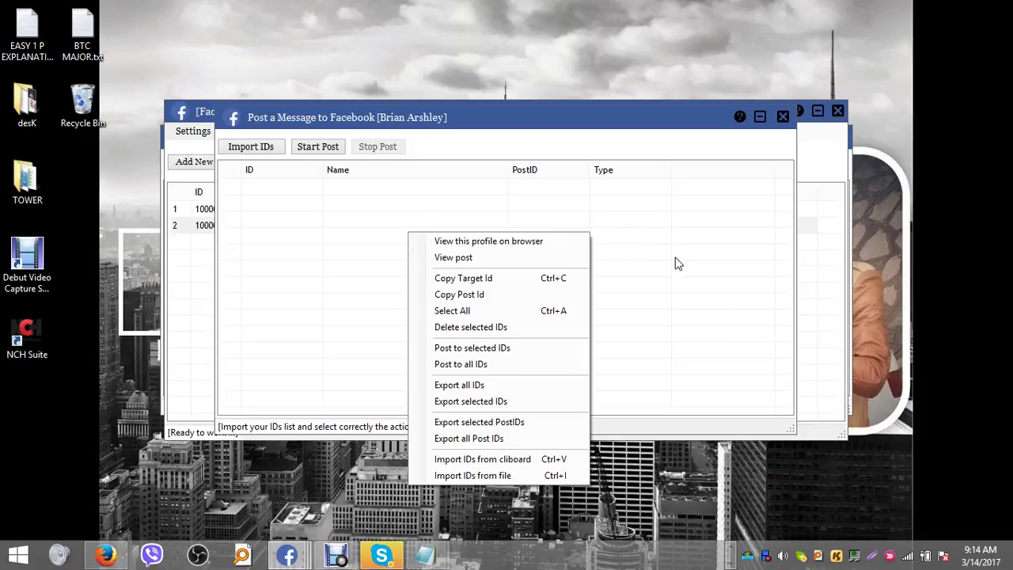
pyautogui.click(500, 461)
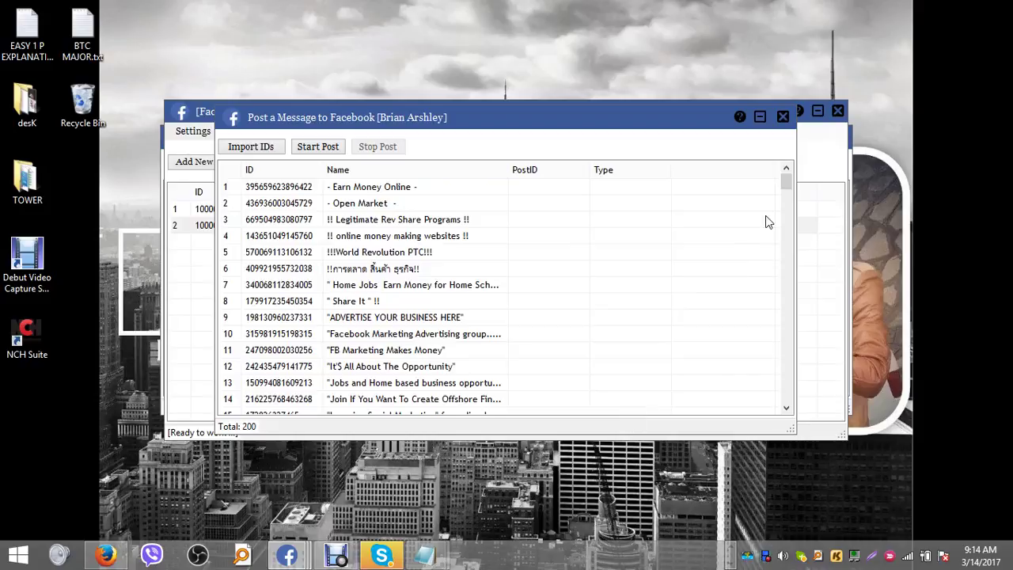
pyautogui.moveTo(786, 184)
pyautogui.mouseDown()
pyautogui.moveTo(787, 401)
pyautogui.moveTo(797, 190)
pyautogui.mouseUp()
pyautogui.click(798, 196)
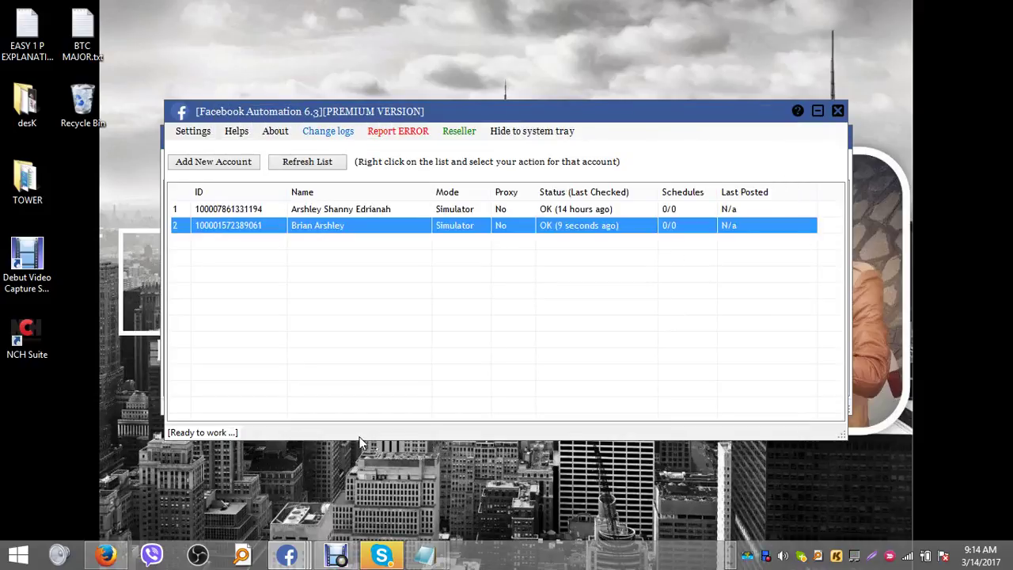
# - In Post a Message, select the first ~20 groups starting from !!!World Revolution PTC!!!
pyautogui.moveTo(287, 555)
pyautogui.click(547, 487)
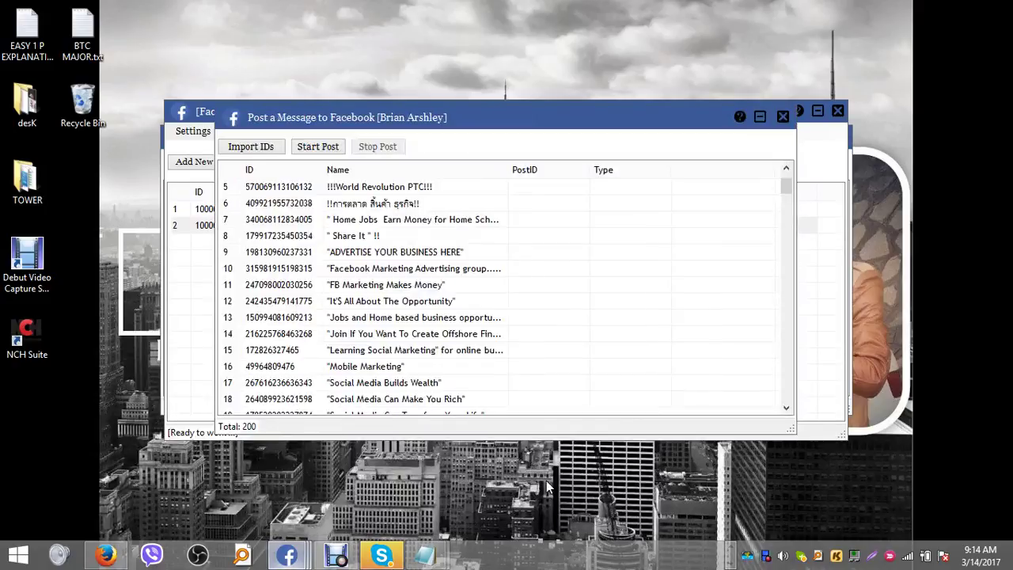
pyautogui.click(438, 192)
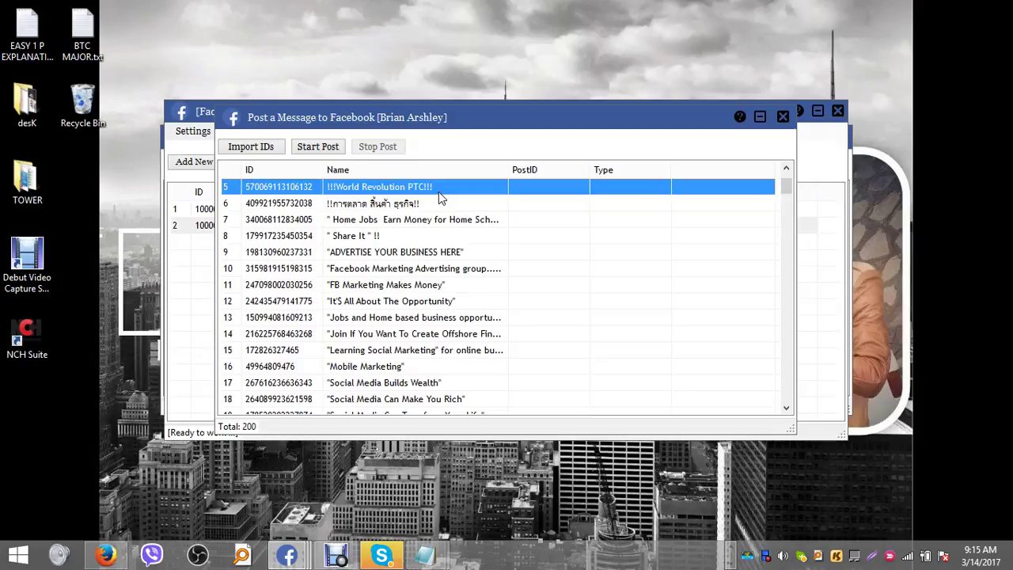
pyautogui.press('Down')
pyautogui.press('Down')
pyautogui.press('Down')
pyautogui.press('Up')
pyautogui.press('Up')
pyautogui.press('Up')
pyautogui.press('Up')
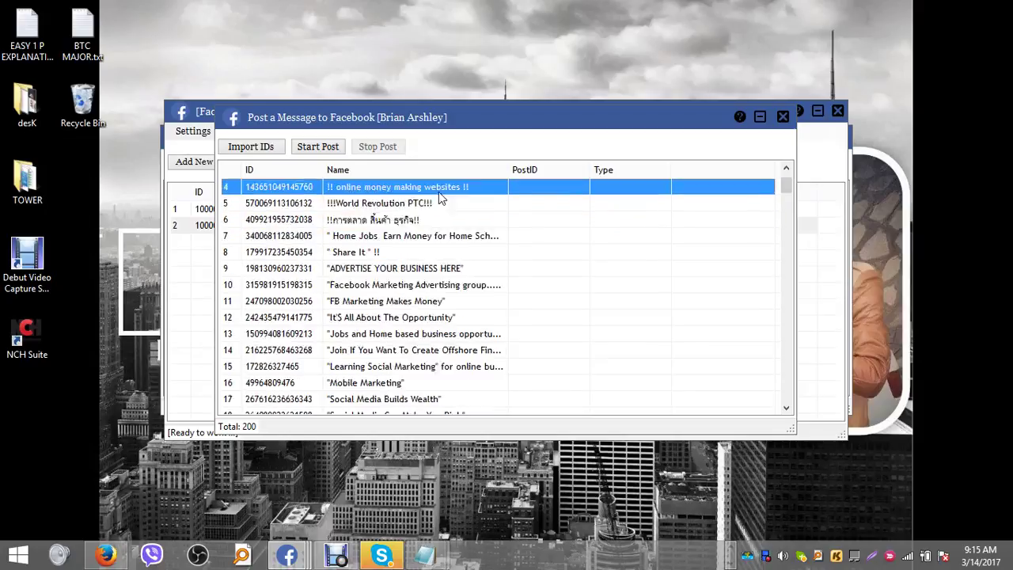
pyautogui.press('Up')
pyautogui.press('Up')
pyautogui.press('Up')
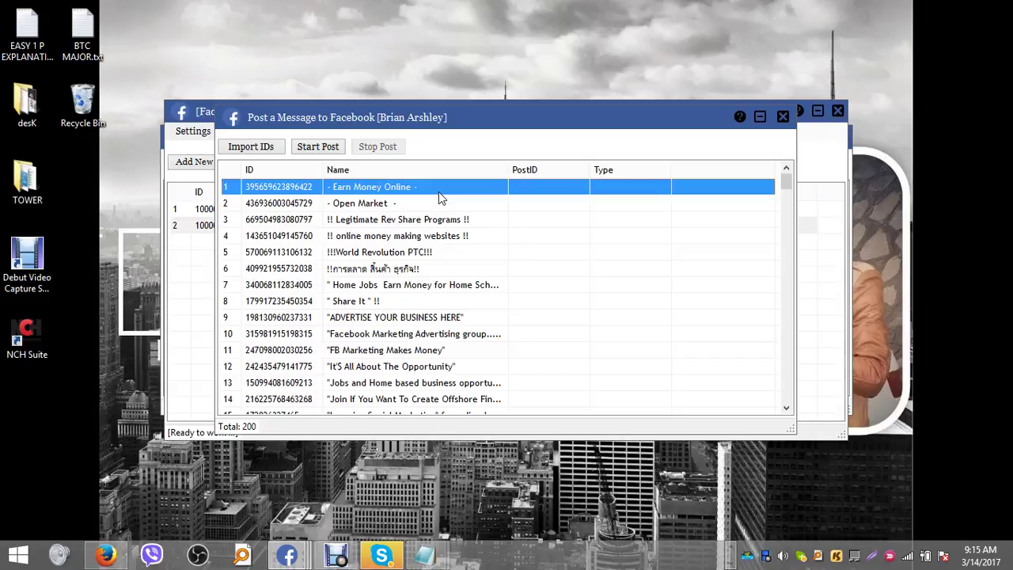
pyautogui.hotkey('shift', 'Down')
pyautogui.hotkey('shift', 'Down')
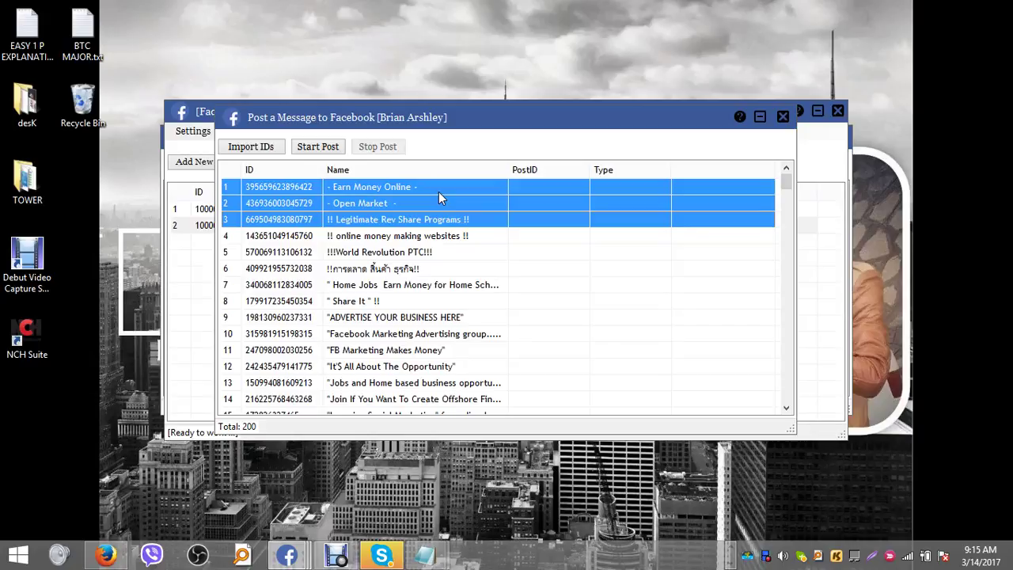
pyautogui.hotkey('shift', 'Down')
pyautogui.hotkey('shift', 'Down')
pyautogui.hotkey('shift', 'Down')
pyautogui.hotkey('shift', 'Down')
pyautogui.hotkey('shift', 'Down')
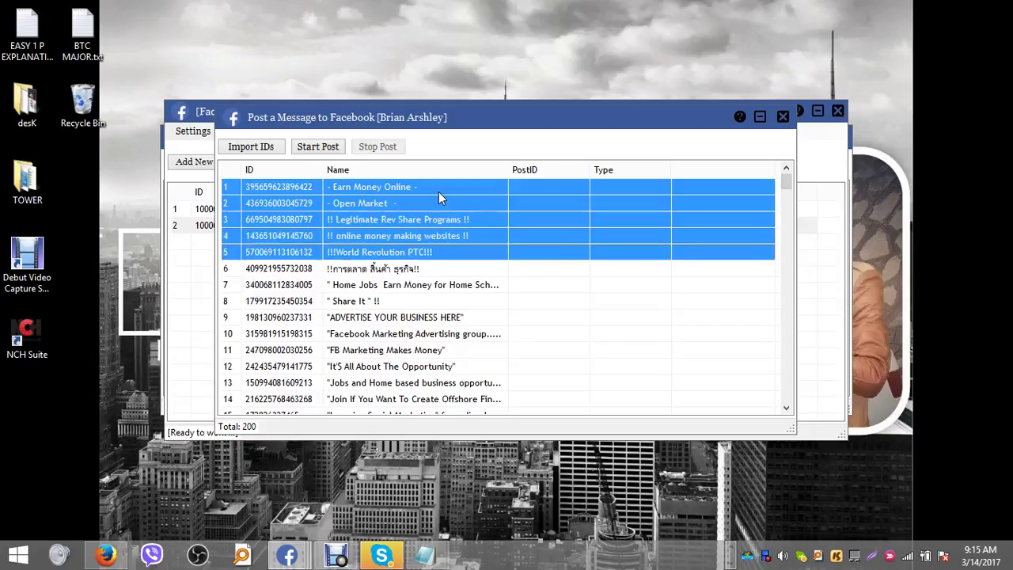
pyautogui.hotkey('shift', 'Down')
pyautogui.hotkey('shift', 'Down')
pyautogui.hotkey('shift', 'Down')
pyautogui.hotkey('shift', 'Down')
pyautogui.hotkey('shift', 'Down')
pyautogui.hotkey('shift', 'Down')
pyautogui.hotkey('shift', 'Down')
pyautogui.hotkey('shift', 'Down')
pyautogui.hotkey('shift', 'Down')
pyautogui.hotkey('shift', 'Down')
pyautogui.hotkey('shift', 'Down')
pyautogui.hotkey('shift', 'Down')
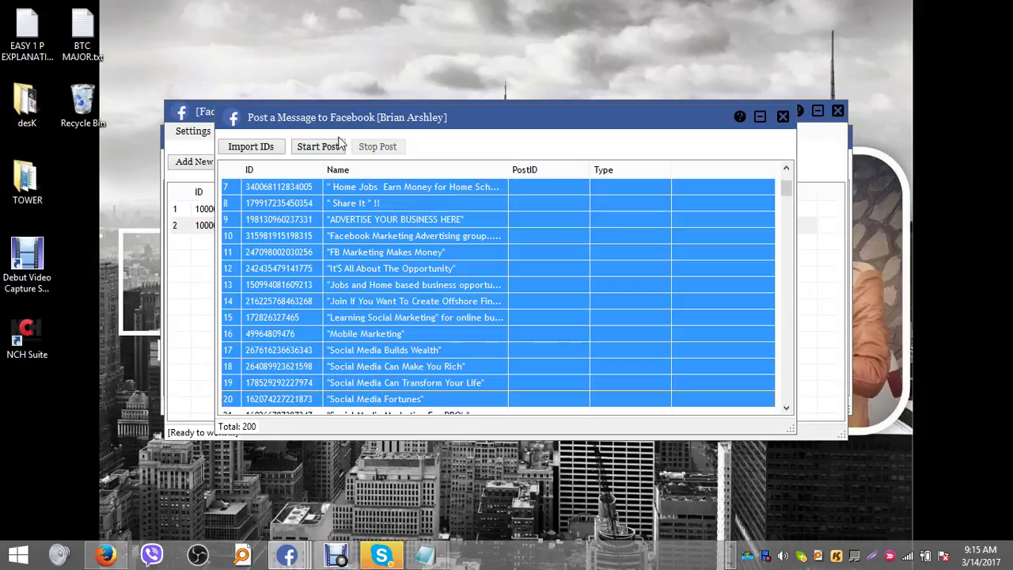
# - Start Post with Single Message mode selected, then show the Create New message types
pyautogui.click(329, 150)
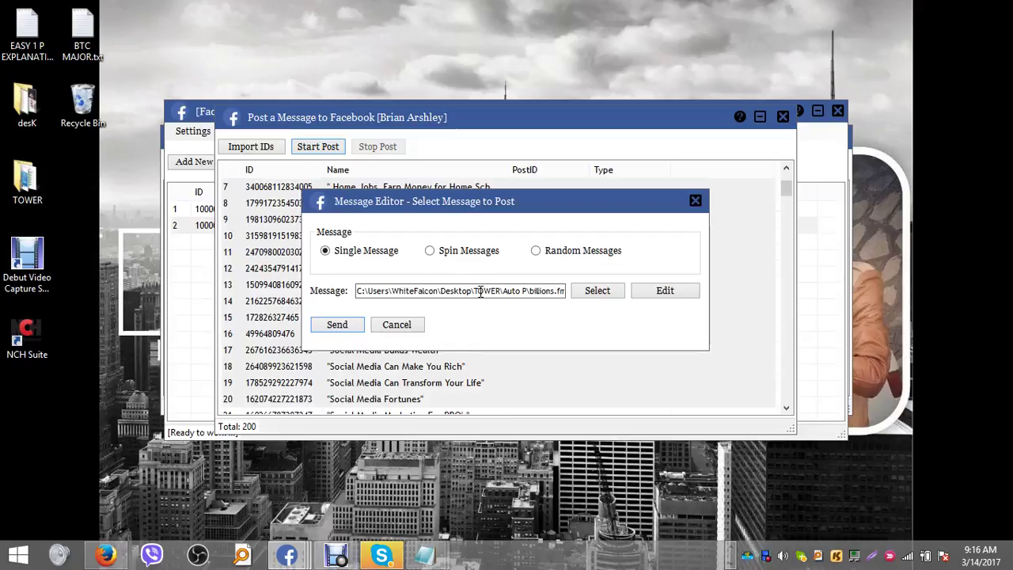
pyautogui.click(443, 251)
pyautogui.click(570, 247)
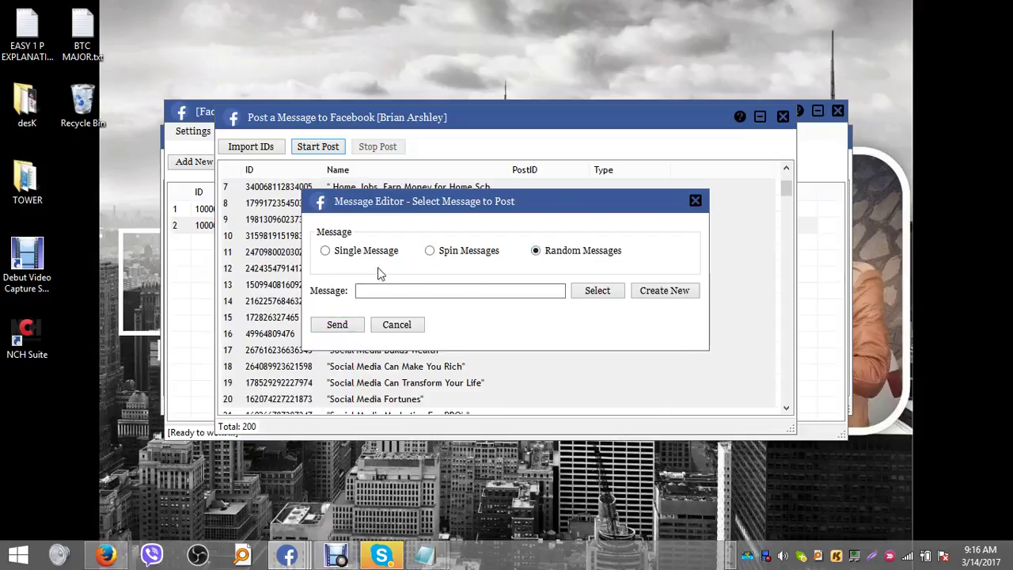
pyautogui.click(367, 259)
pyautogui.click(673, 293)
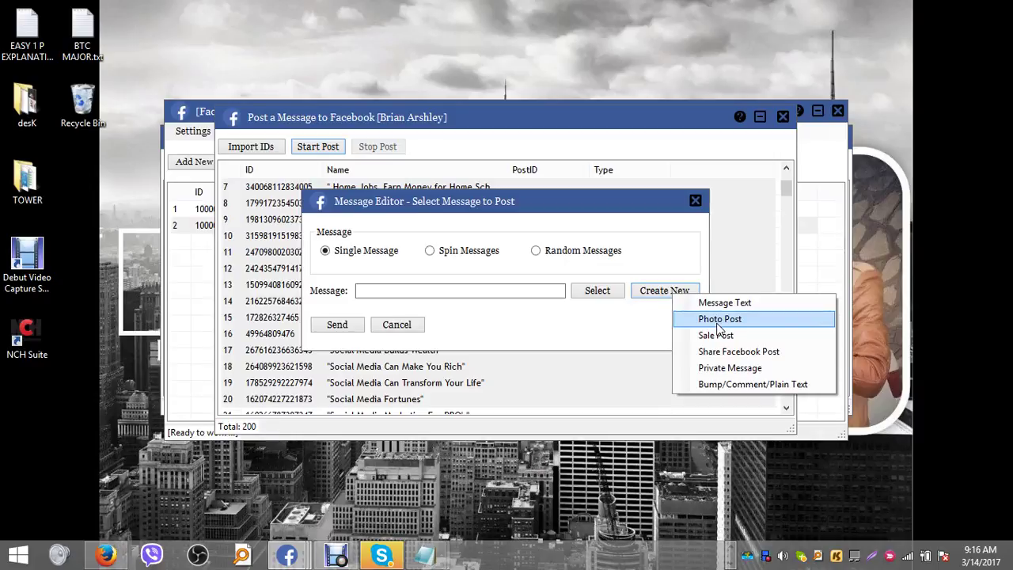
# - Choose Photo Post from the Create New list
pyautogui.click(717, 325)
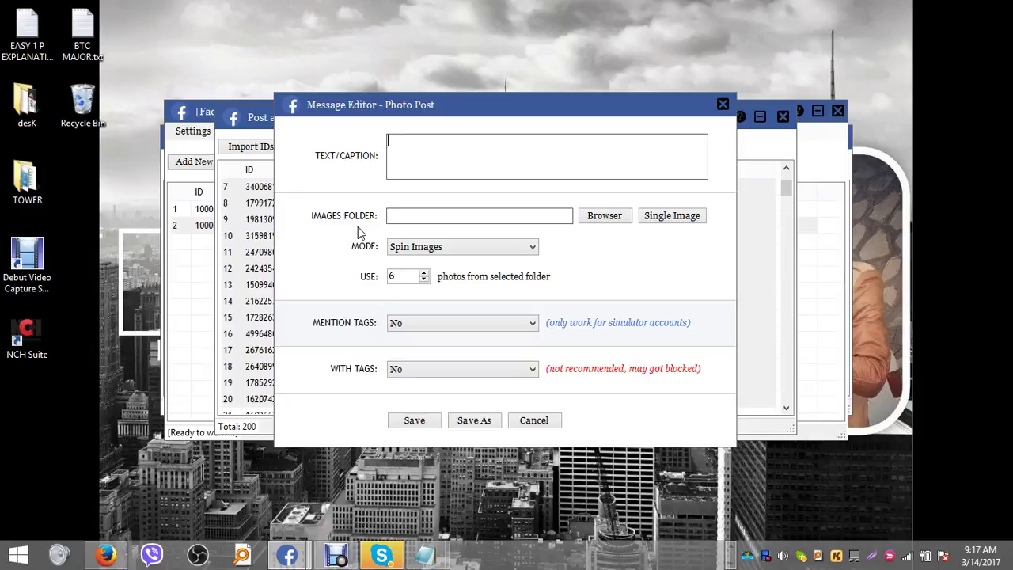
# - Pause the Debut Video Capture recording
pyautogui.click(336, 554)
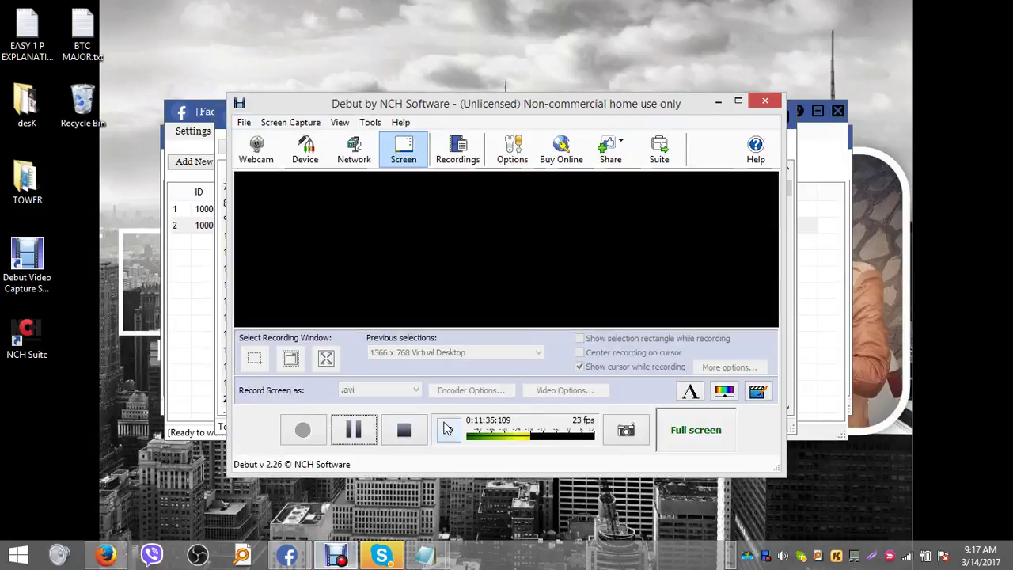
pyautogui.click(361, 434)
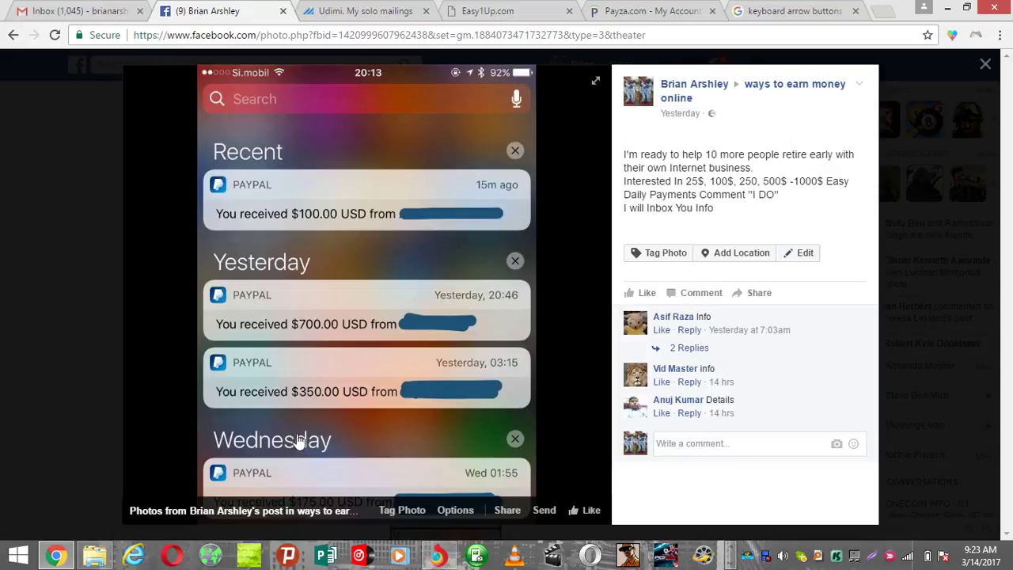
pyautogui.moveTo(728, 220); pyautogui.dragTo(619, 147)
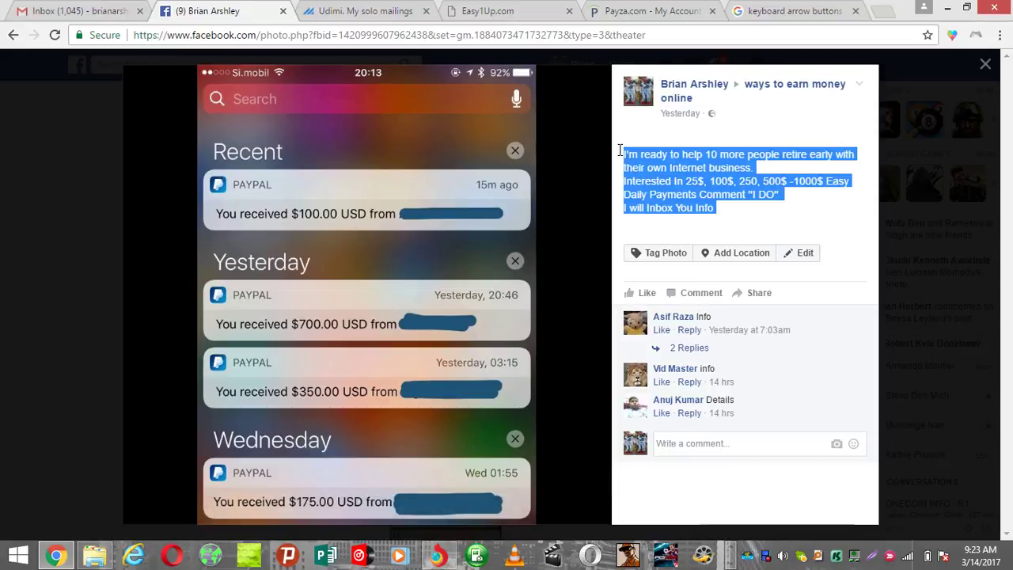
pyautogui.click(755, 223)
pyautogui.moveTo(732, 225); pyautogui.dragTo(623, 154)
pyautogui.click(746, 228)
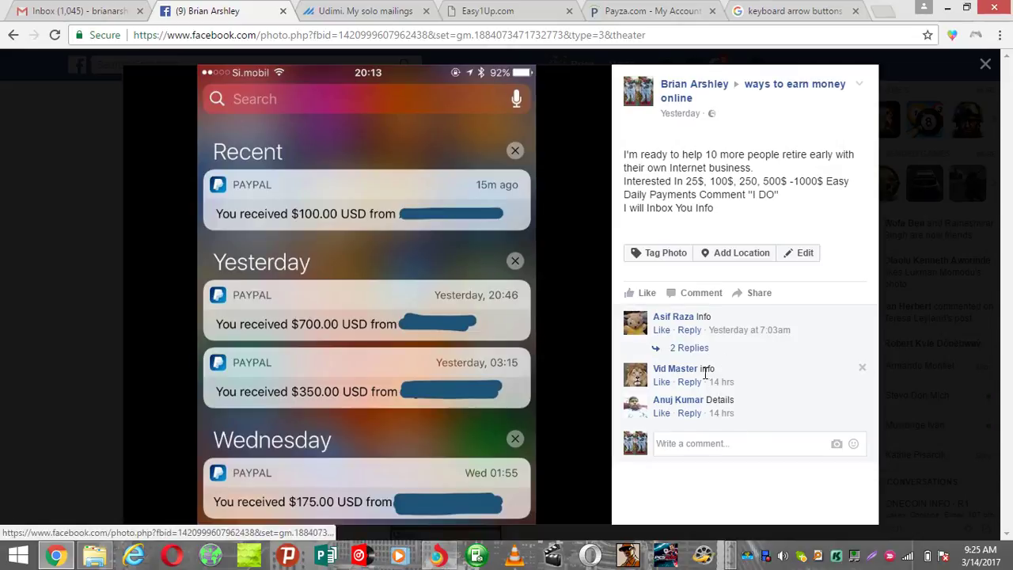
# - Expand the first comment's 2 replies and copy the group post's full caption
pyautogui.click(688, 347)
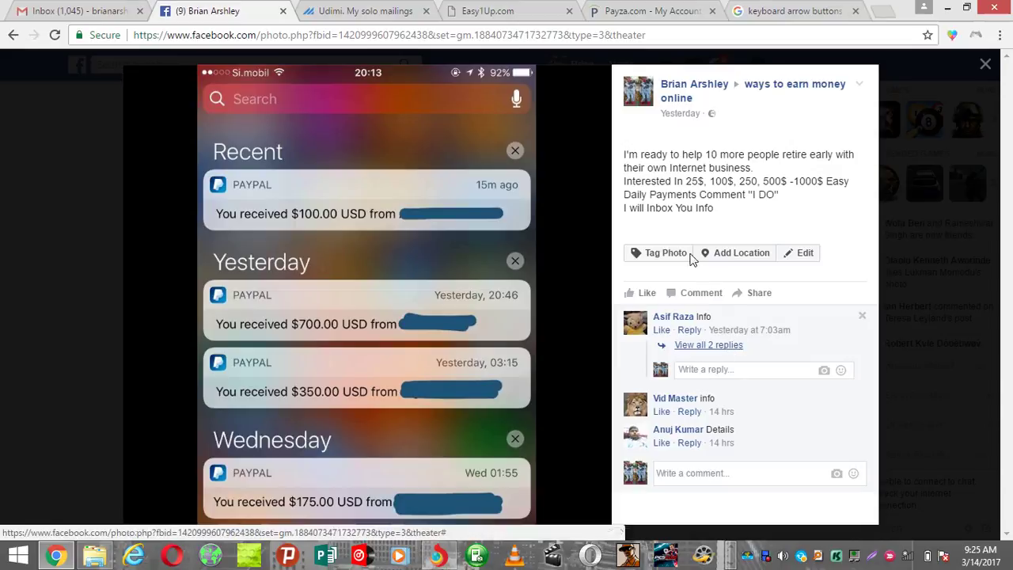
pyautogui.moveTo(730, 224); pyautogui.dragTo(621, 154)
pyautogui.rightClick(623, 155)
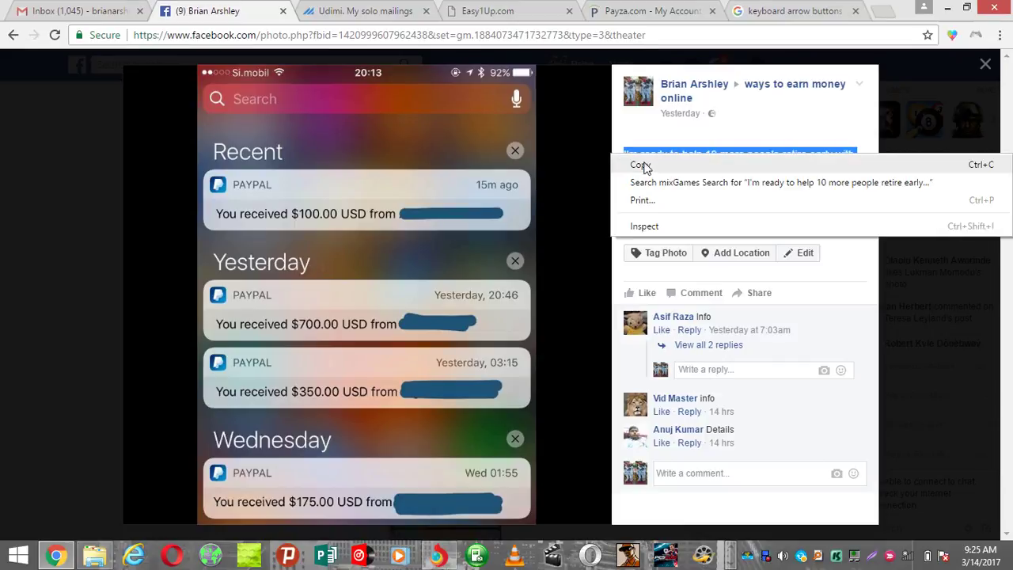
pyautogui.click(647, 163)
pyautogui.hotkey('alt', 'Tab')
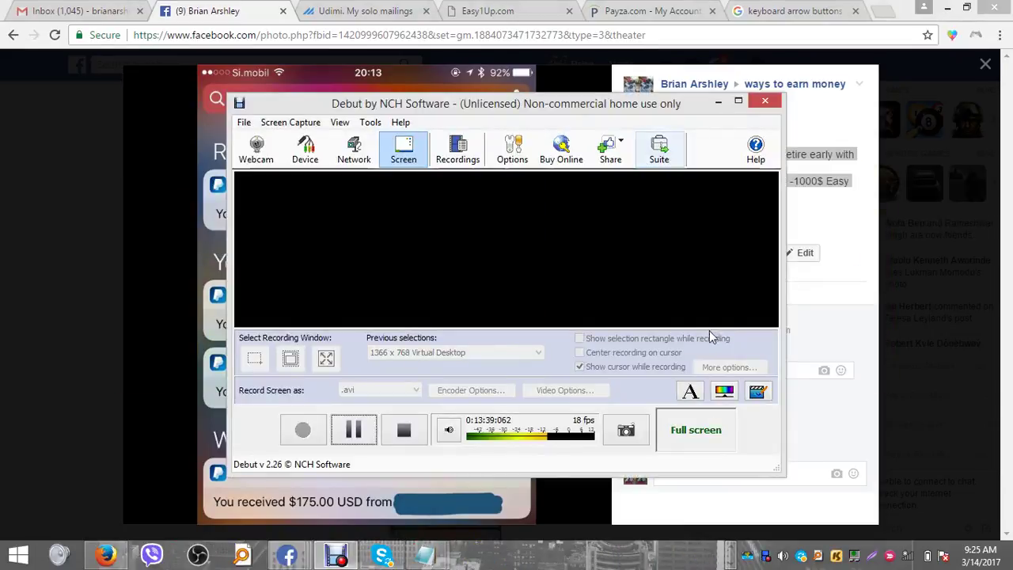
pyautogui.hotkey('alt', 'Tab')
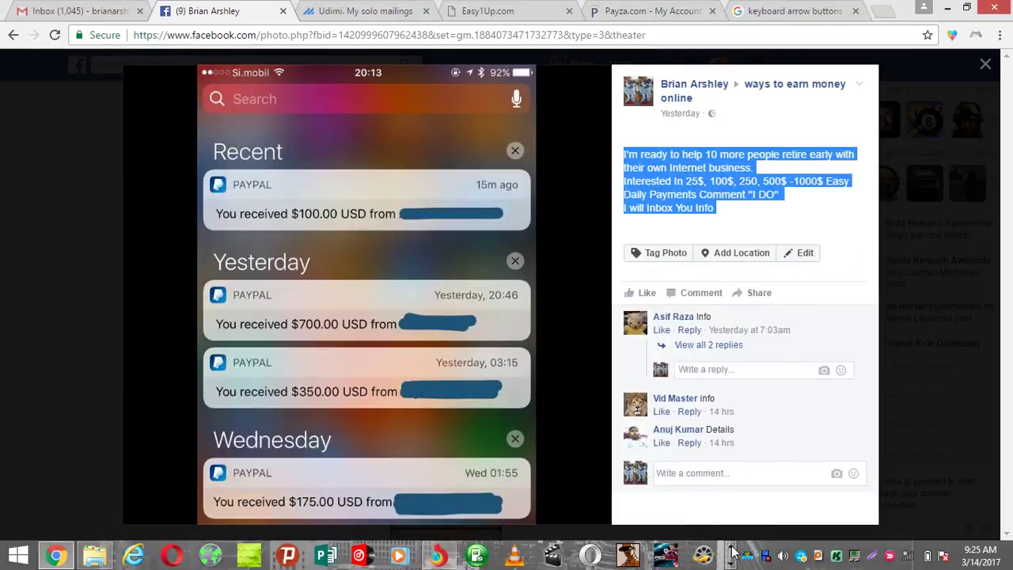
pyautogui.scroll(-1, 340, 554)
pyautogui.moveTo(287, 555)
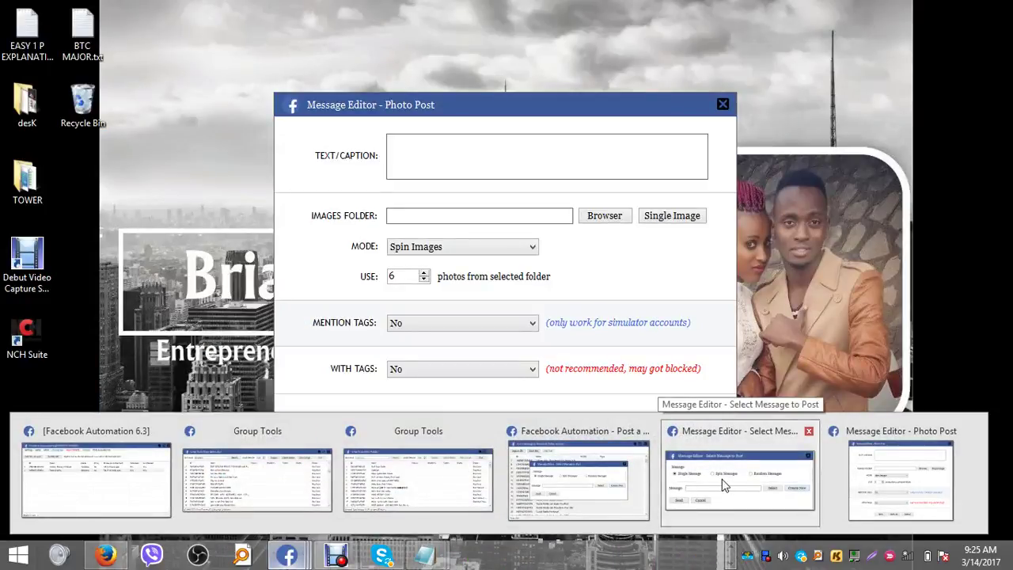
# - Paste the copied caption into TEXT/CAPTION and review it down to 'I will Inbox You Info'
pyautogui.click(722, 479)
pyautogui.click(967, 8)
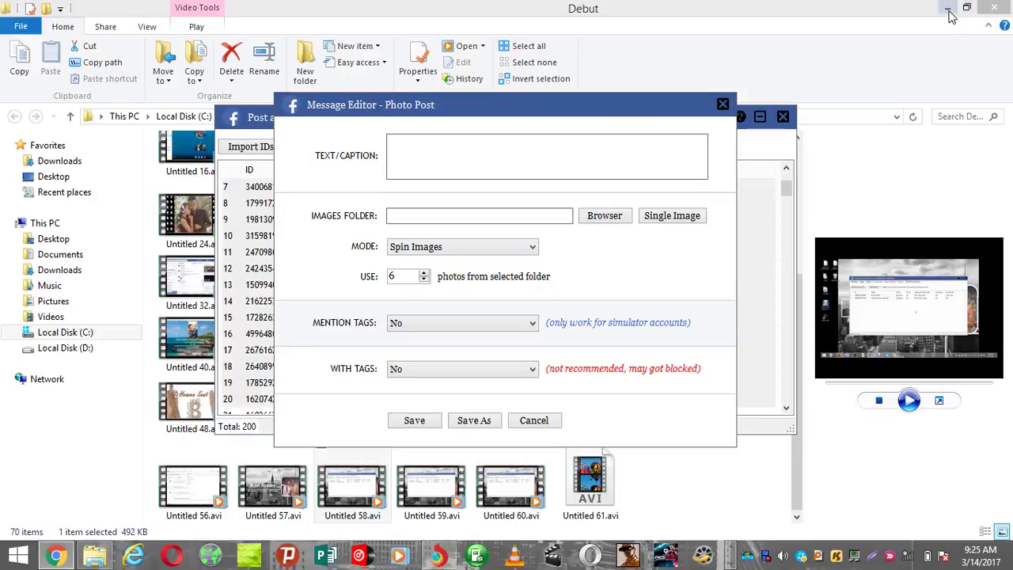
pyautogui.click(961, 11)
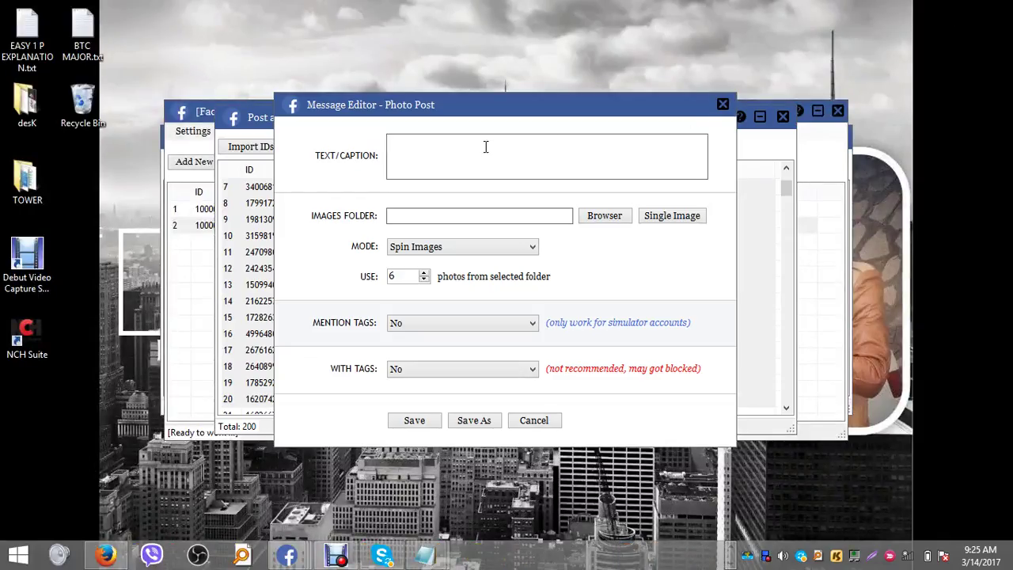
pyautogui.click(433, 148)
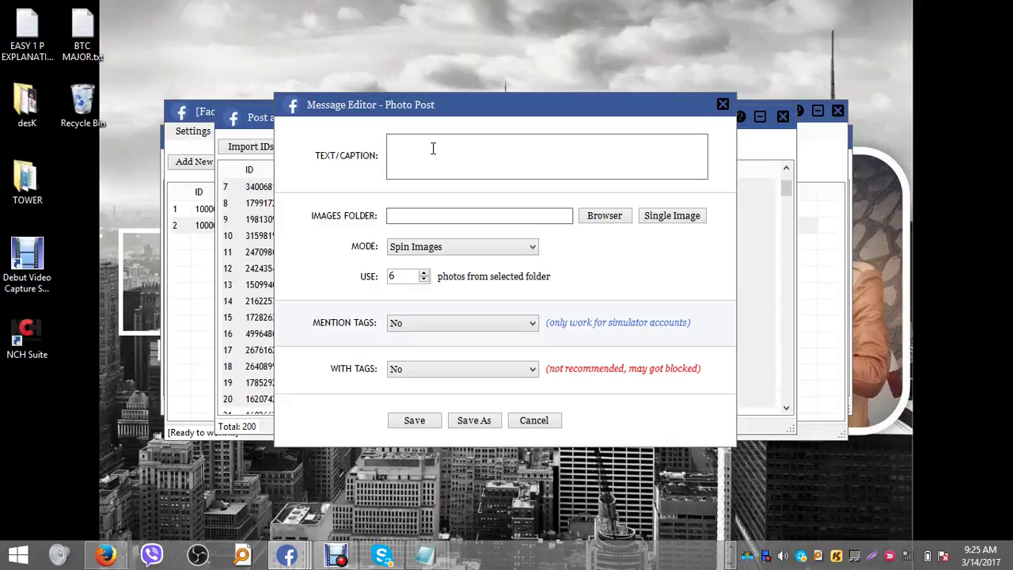
pyautogui.hotkey('ctrl', 'v')
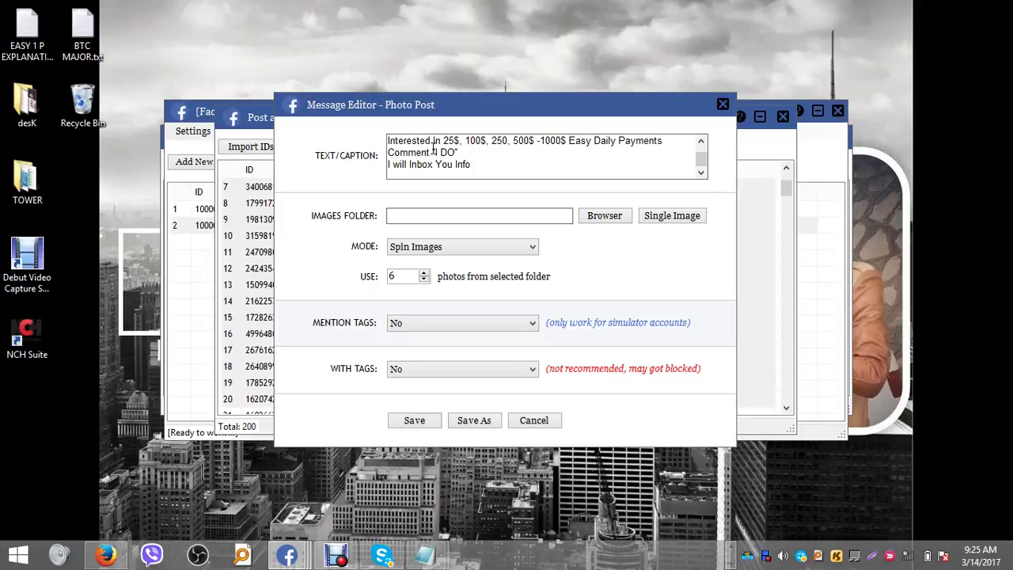
pyautogui.press('Up')
pyautogui.press('Up')
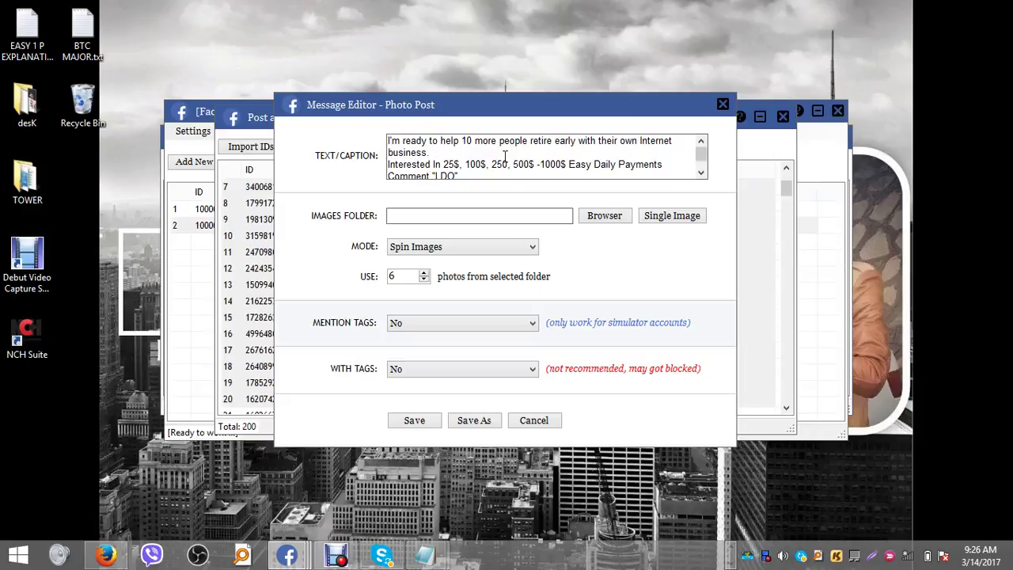
pyautogui.press('Down')
pyautogui.press('Down')
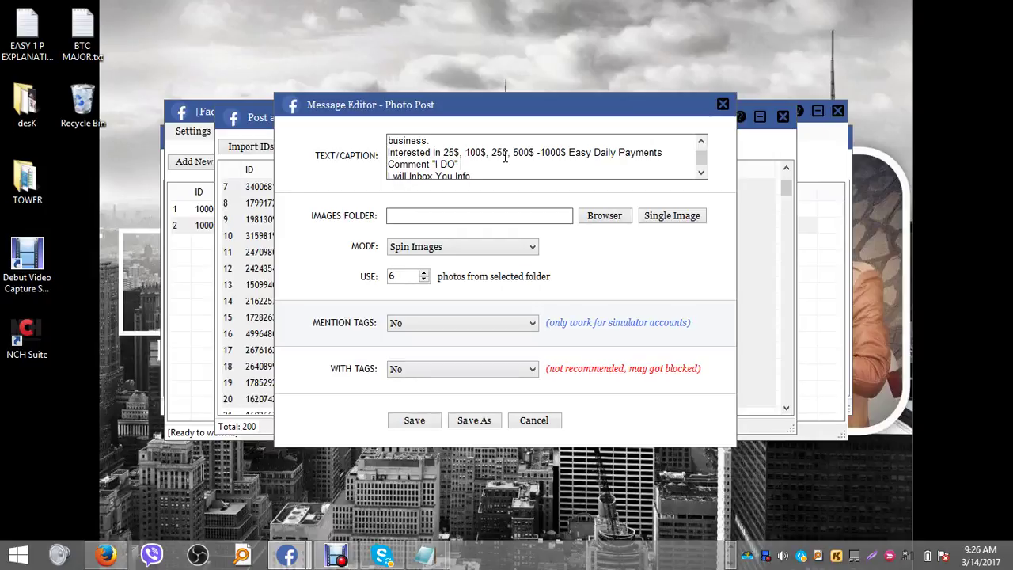
pyautogui.press('Down')
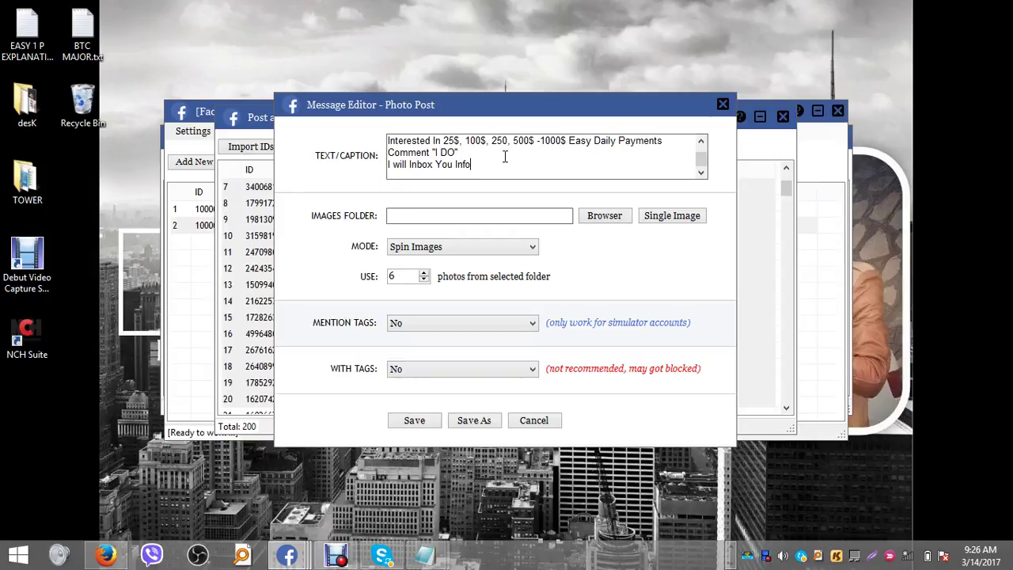
# - Choose Single Image and browse to Desktop > desK > EASY 1 UP > shots
pyautogui.click(671, 215)
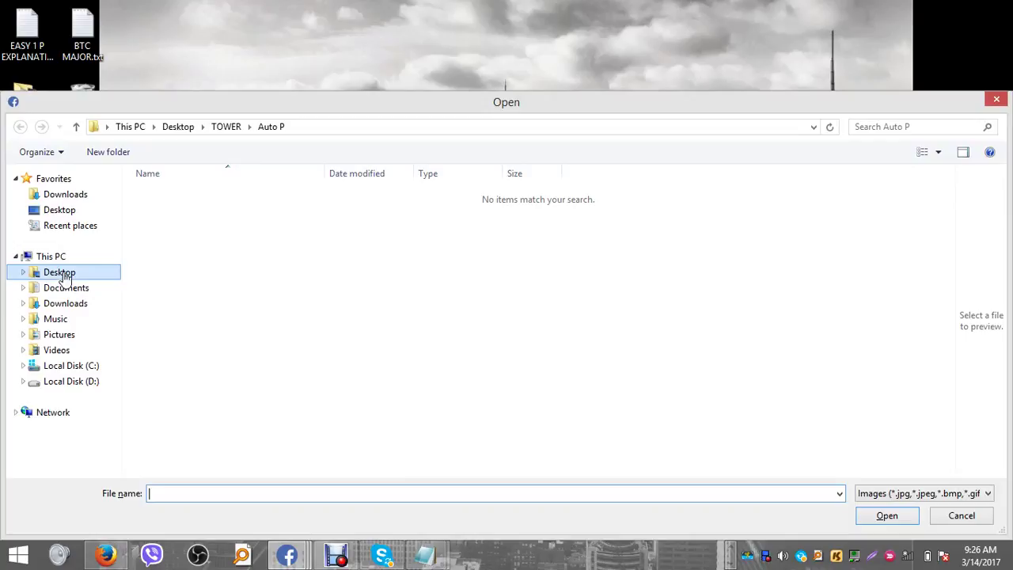
pyautogui.click(64, 272)
pyautogui.click(179, 237)
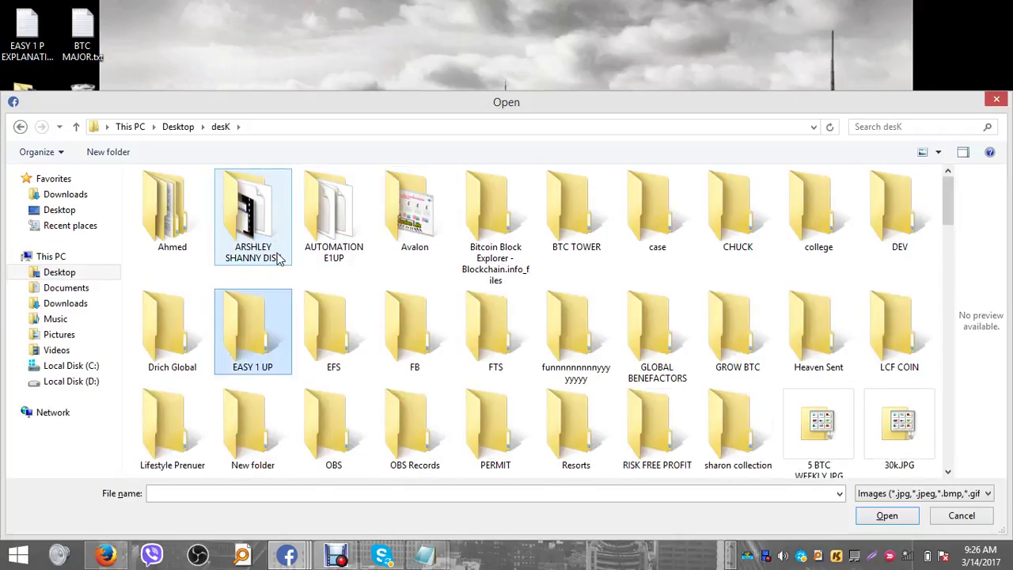
pyautogui.doubleClick(243, 339)
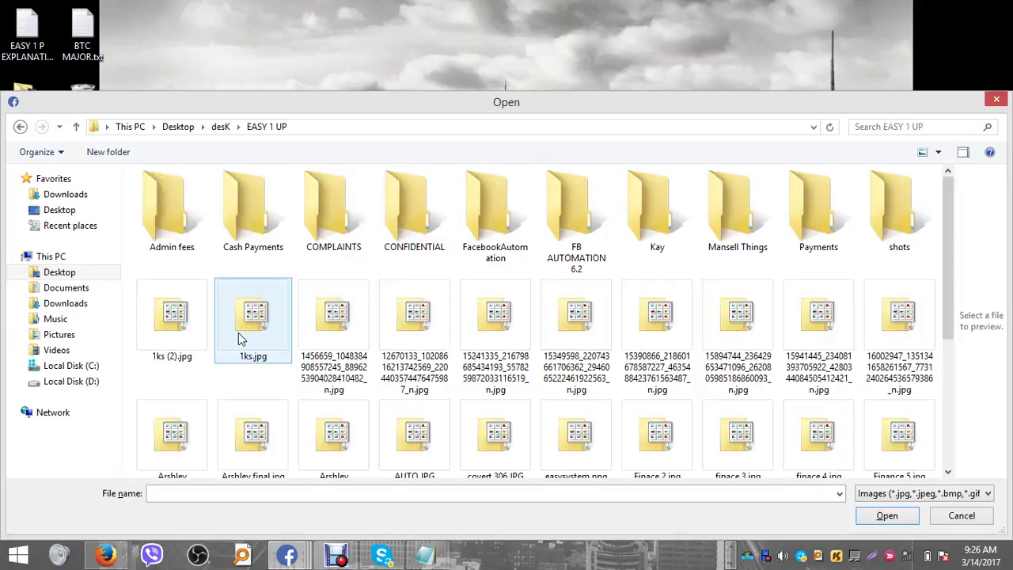
pyautogui.doubleClick(869, 226)
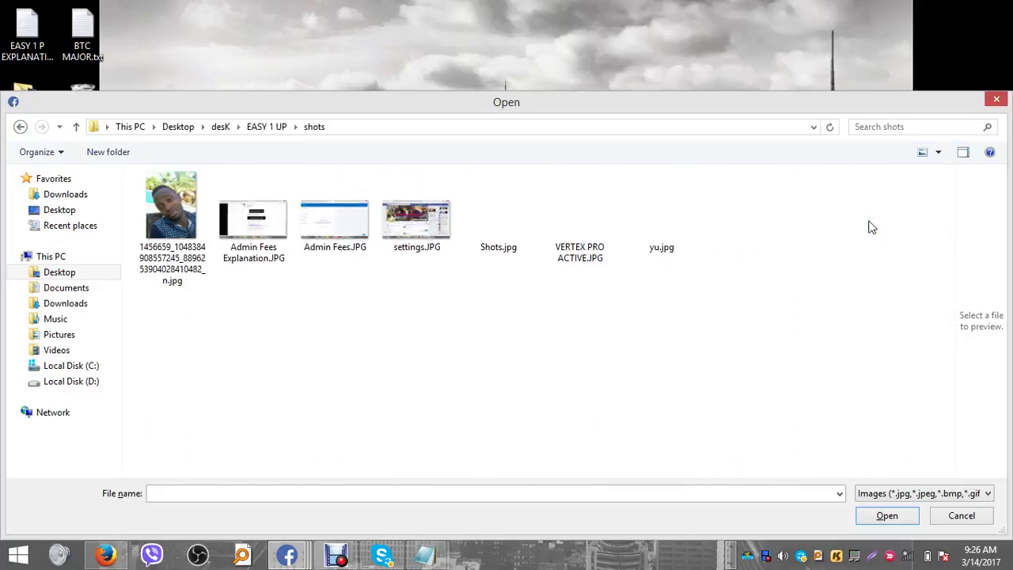
# - Preview Shots.jpg, then pick it as the post image
pyautogui.click(482, 236)
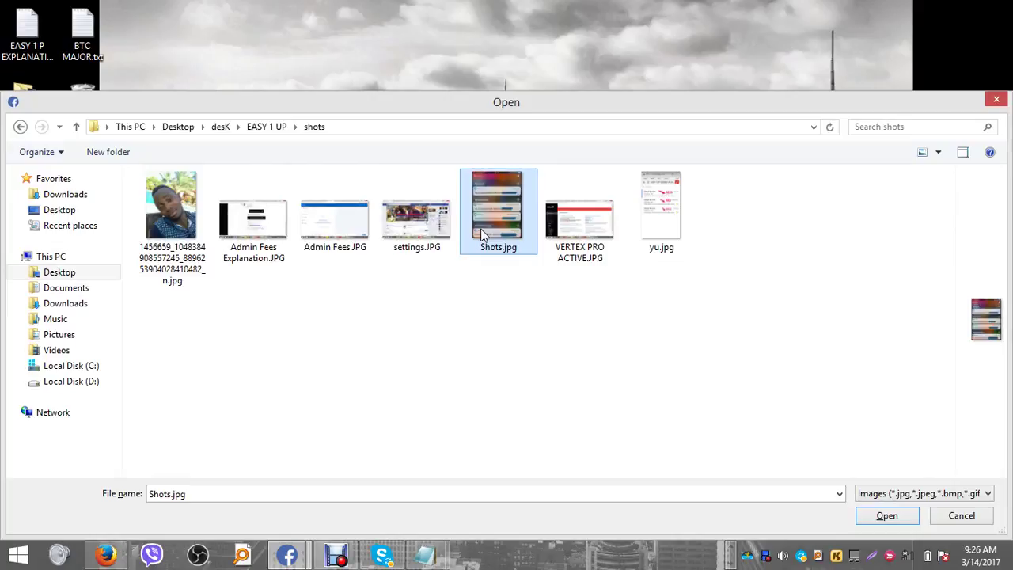
pyautogui.rightClick(481, 229)
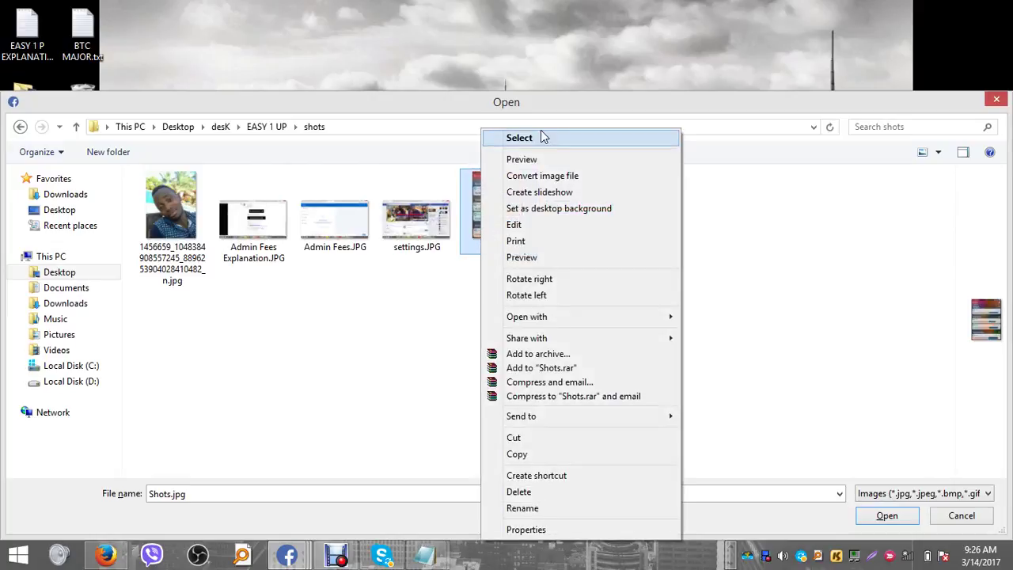
pyautogui.click(545, 159)
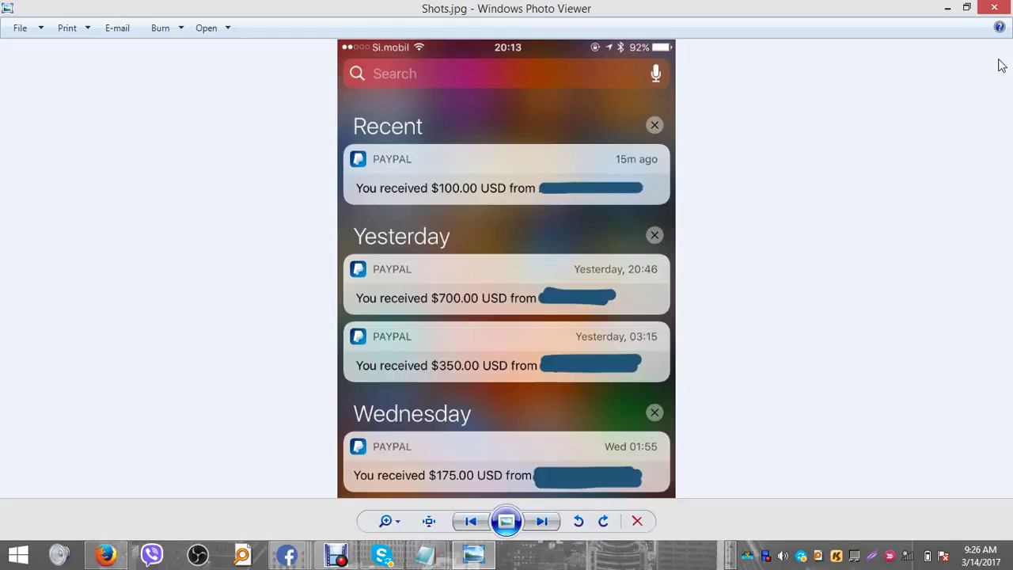
pyautogui.click(996, 8)
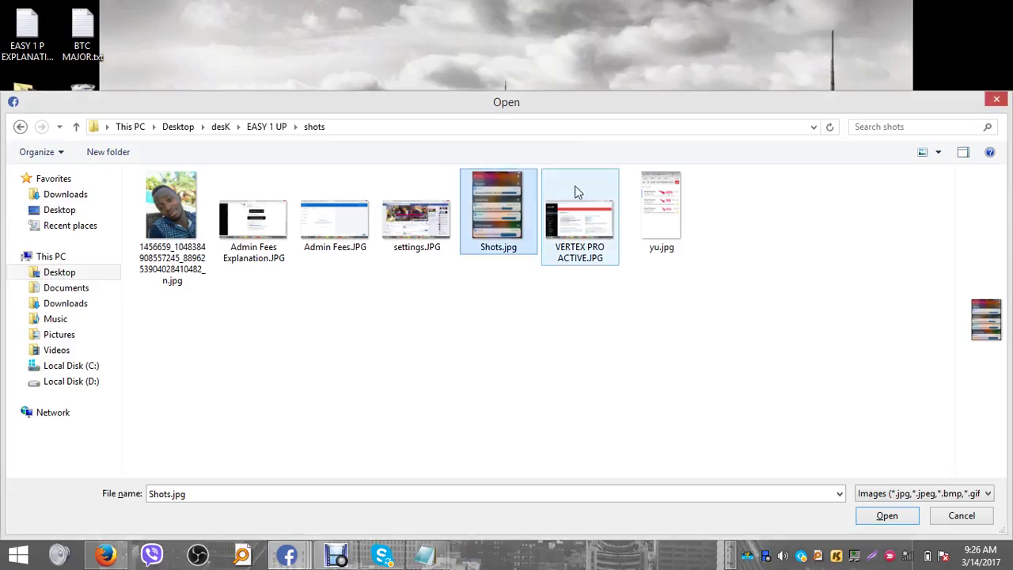
pyautogui.doubleClick(495, 213)
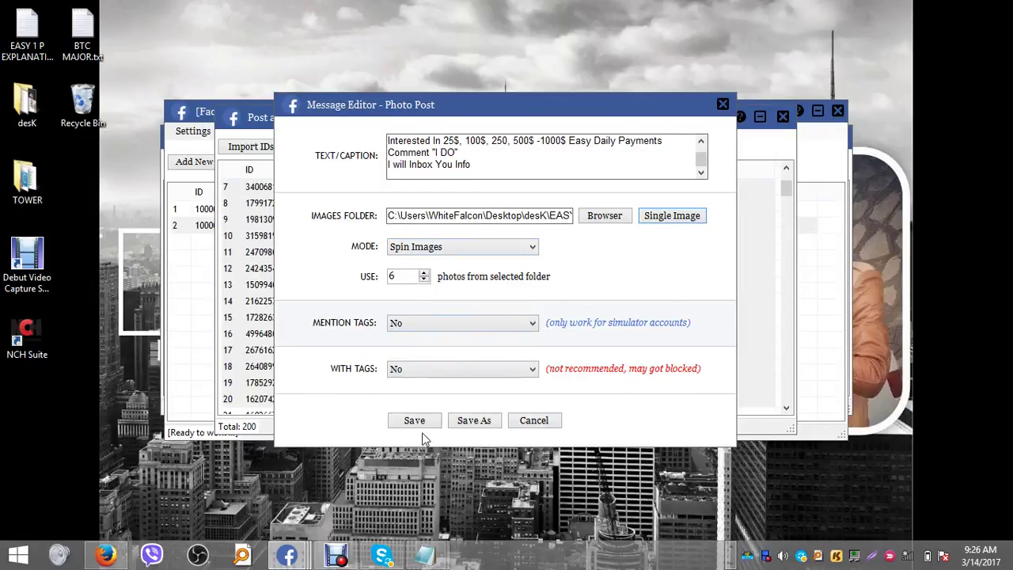
# - Save the post as 'Easy 1 UP Ad' in a new Desktop folder named My Posts
pyautogui.click(476, 422)
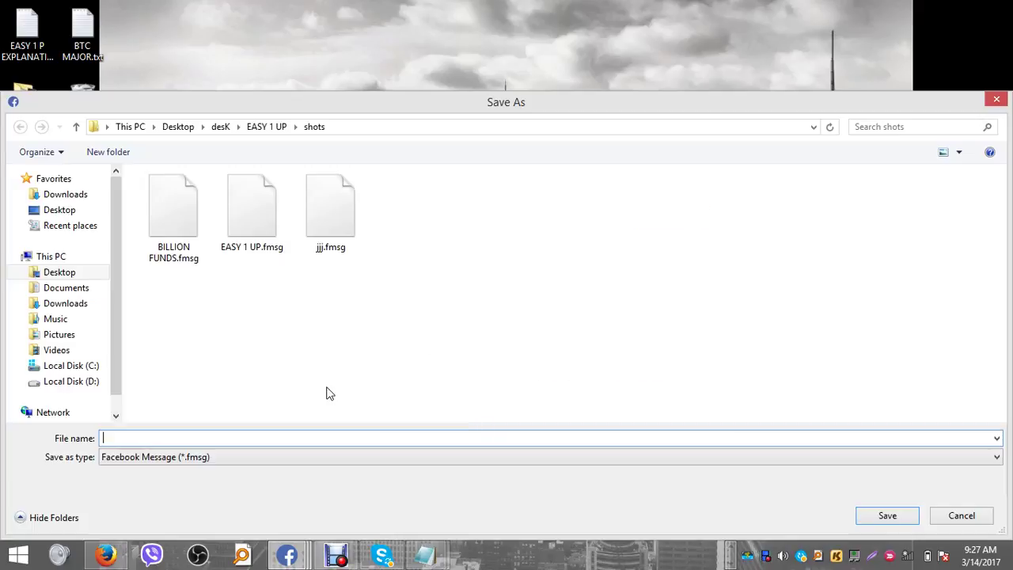
pyautogui.click(68, 275)
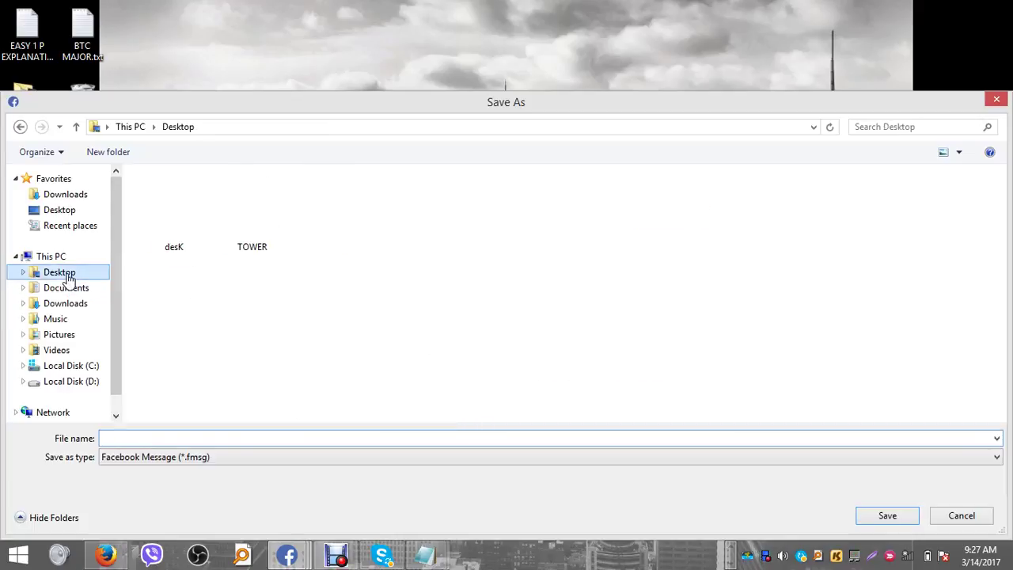
pyautogui.click(139, 155)
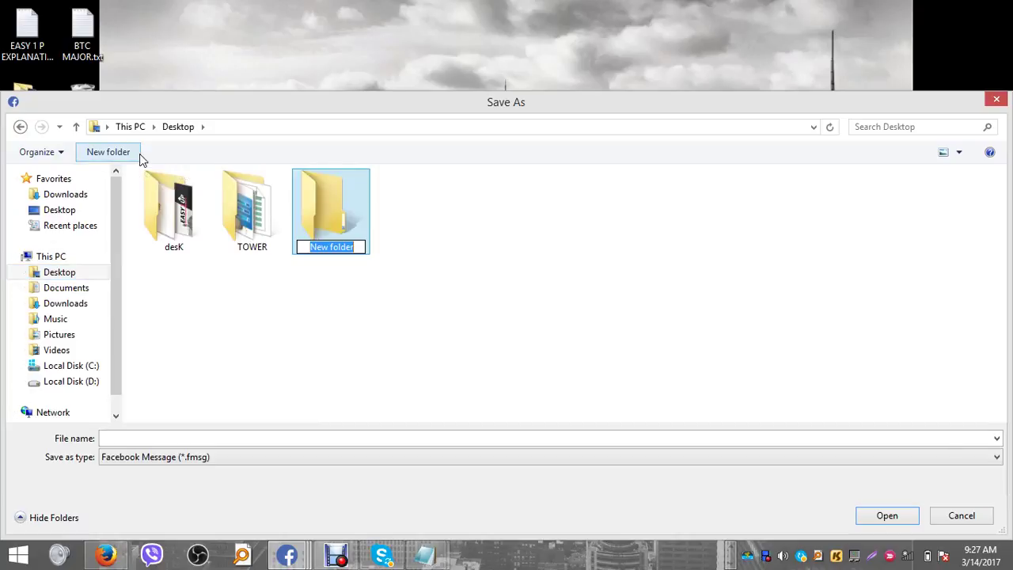
pyautogui.write('My Posts')
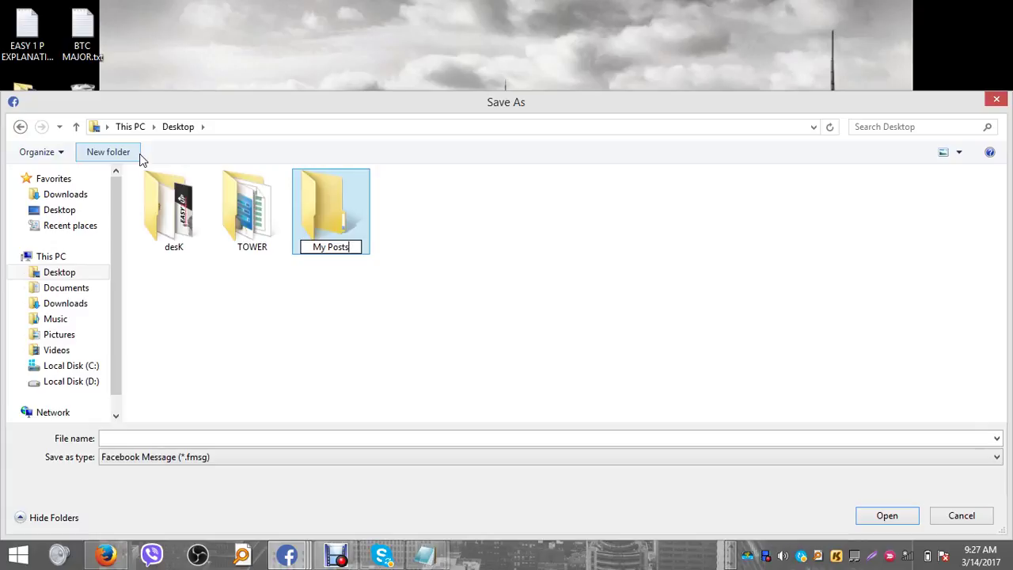
pyautogui.press('Return')
pyautogui.press('Return')
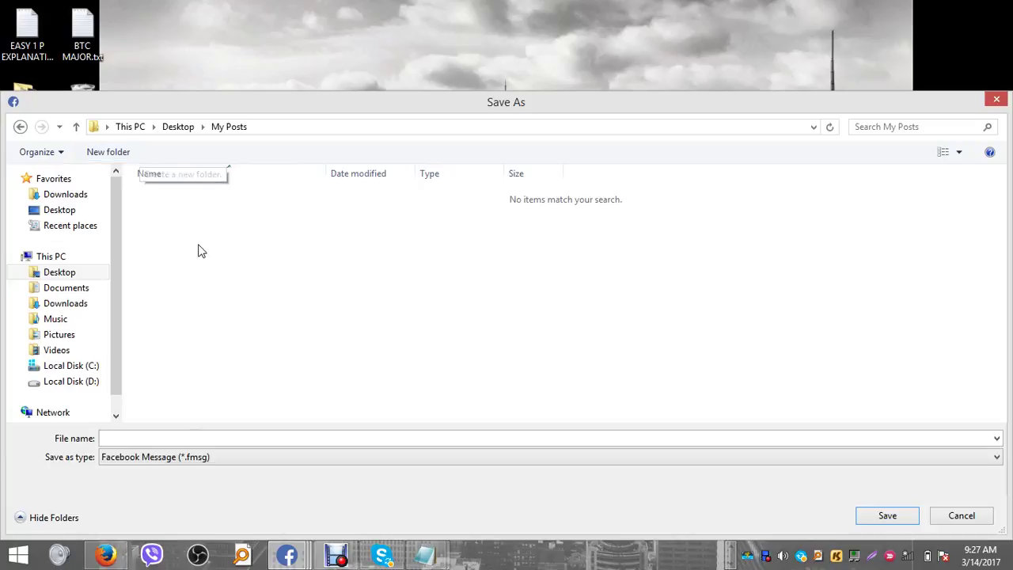
pyautogui.click(203, 438)
pyautogui.write('Easy ')
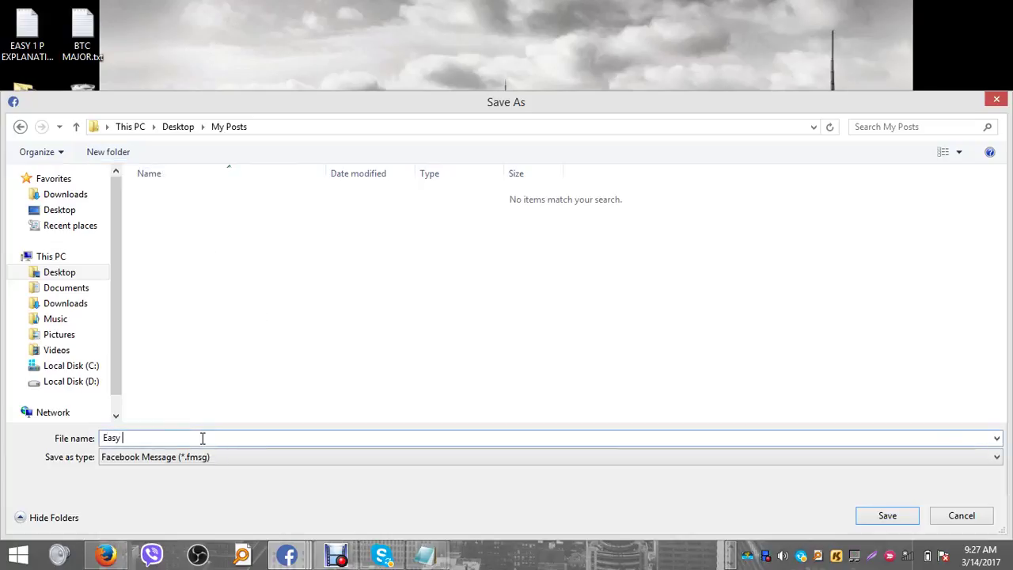
pyautogui.write('1 UP Ad')
# - Save the Easy 1 UP Ad message file and send it; posting fails with a can't-connect error
pyautogui.click(888, 515)
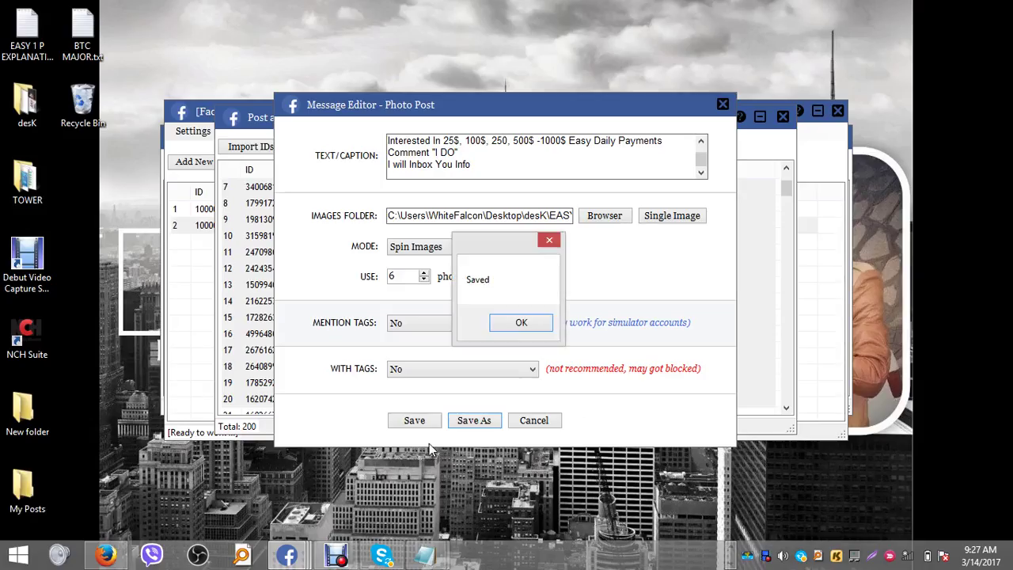
pyautogui.click(526, 328)
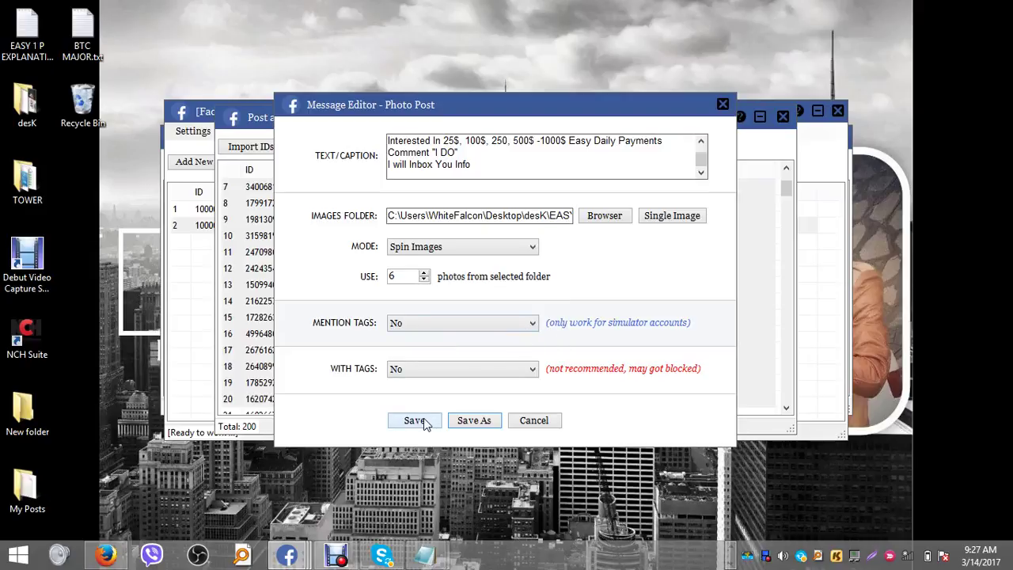
pyautogui.click(416, 420)
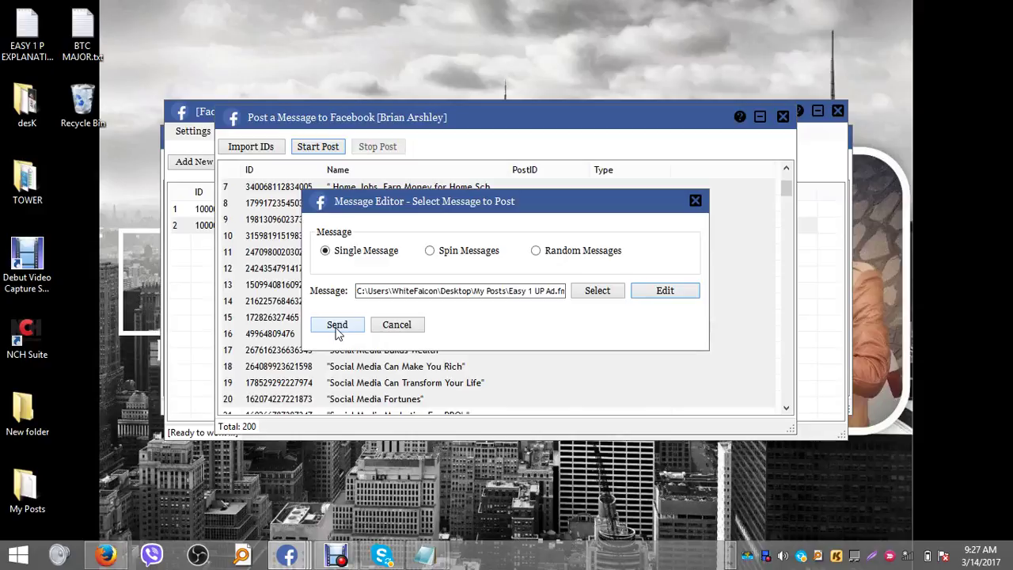
pyautogui.click(336, 325)
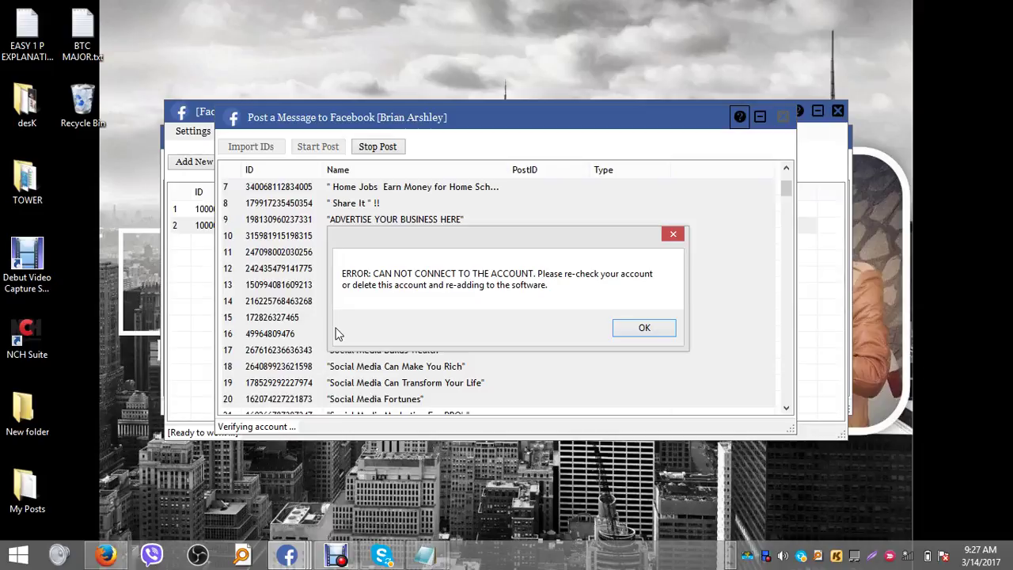
# - Check the Wi-Fi status in the system-tray networks panel repeatedly while the cannot-connect error shows
pyautogui.click(908, 558)
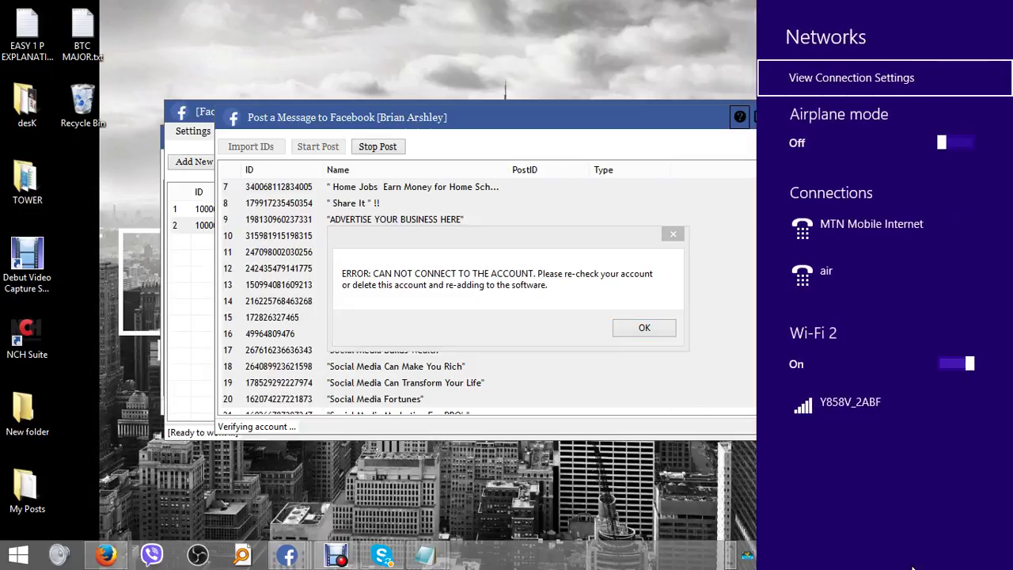
pyautogui.click(598, 372)
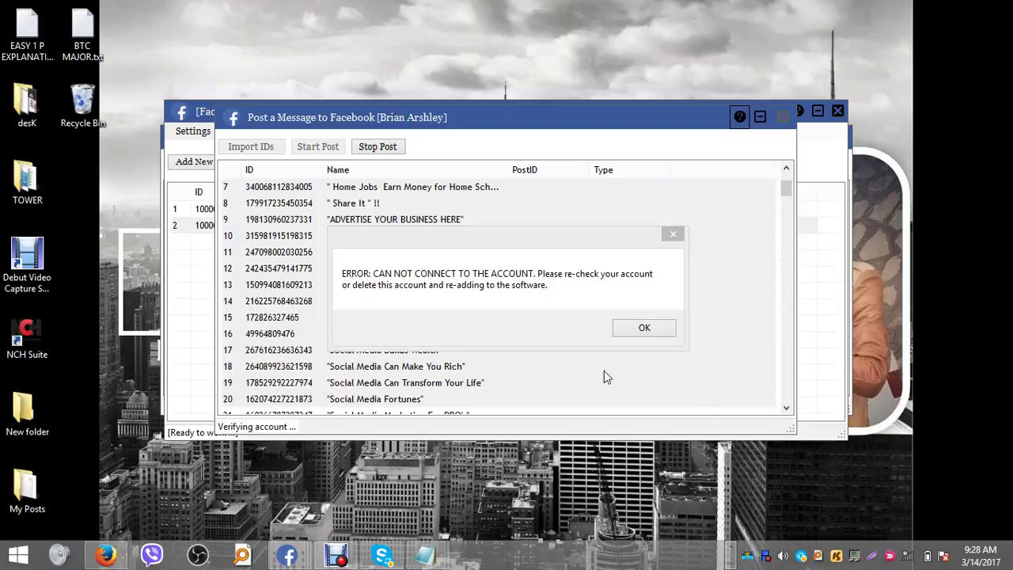
pyautogui.click(908, 557)
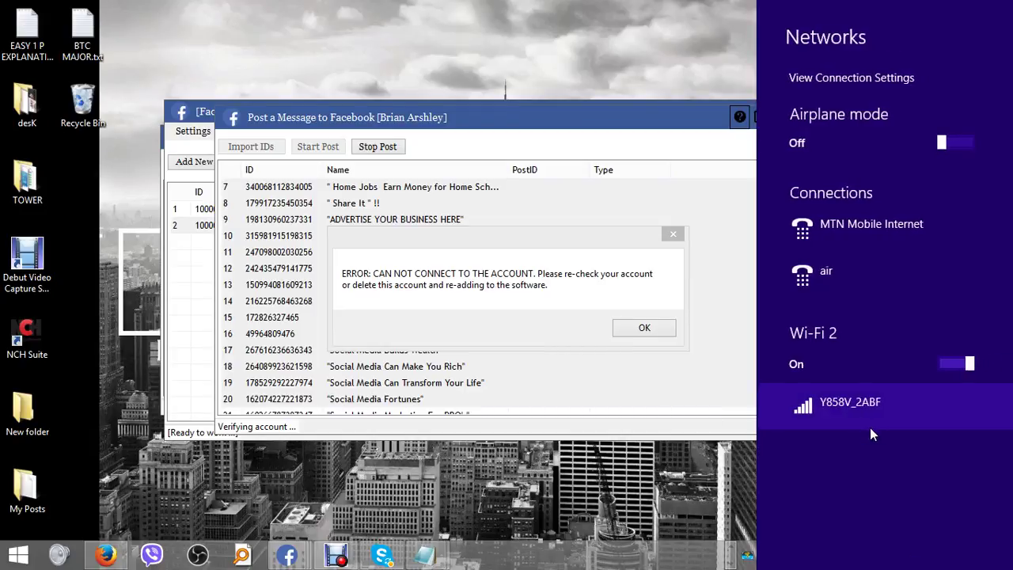
pyautogui.click(658, 489)
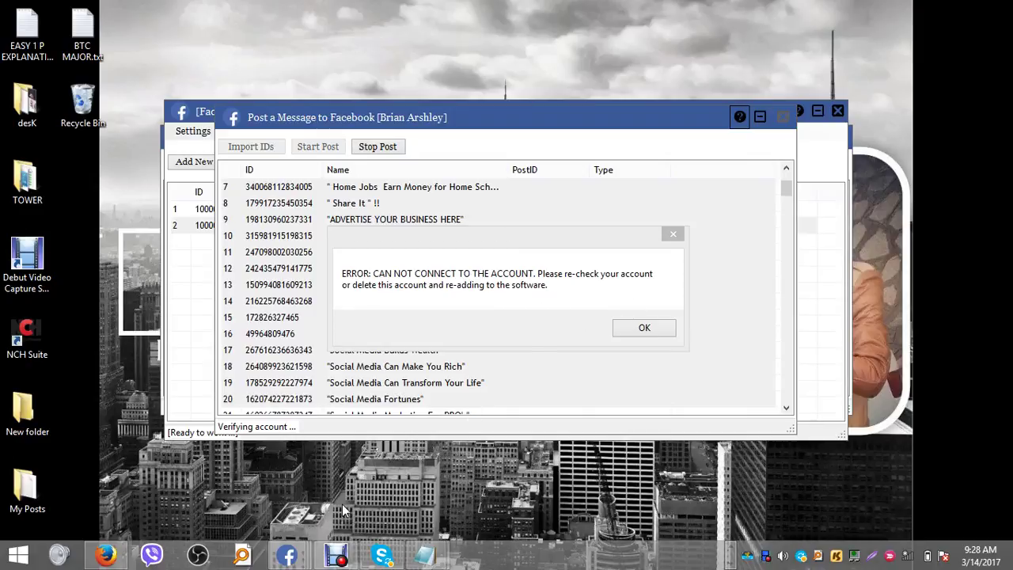
pyautogui.click(336, 555)
pyautogui.click(336, 554)
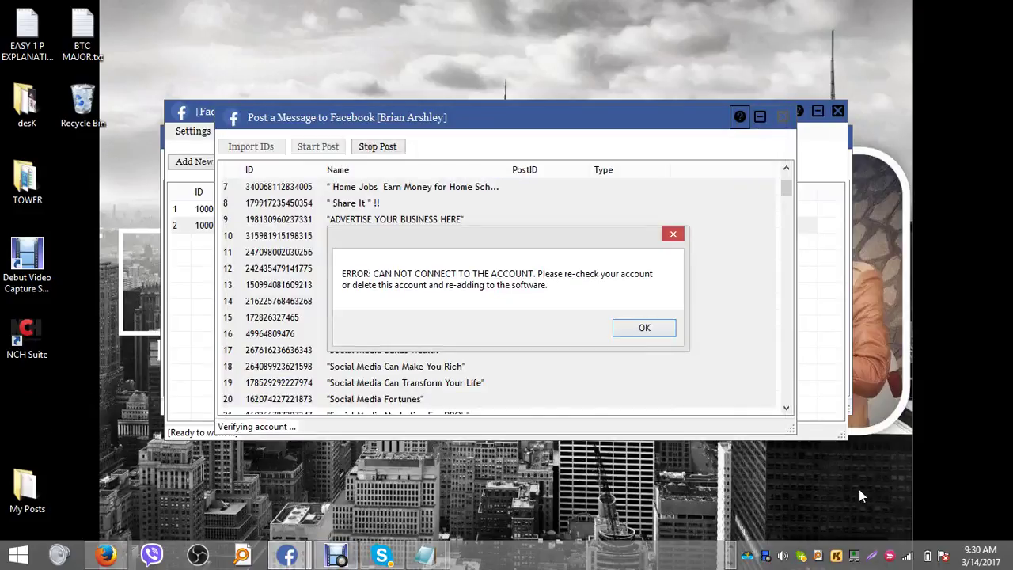
pyautogui.click(908, 564)
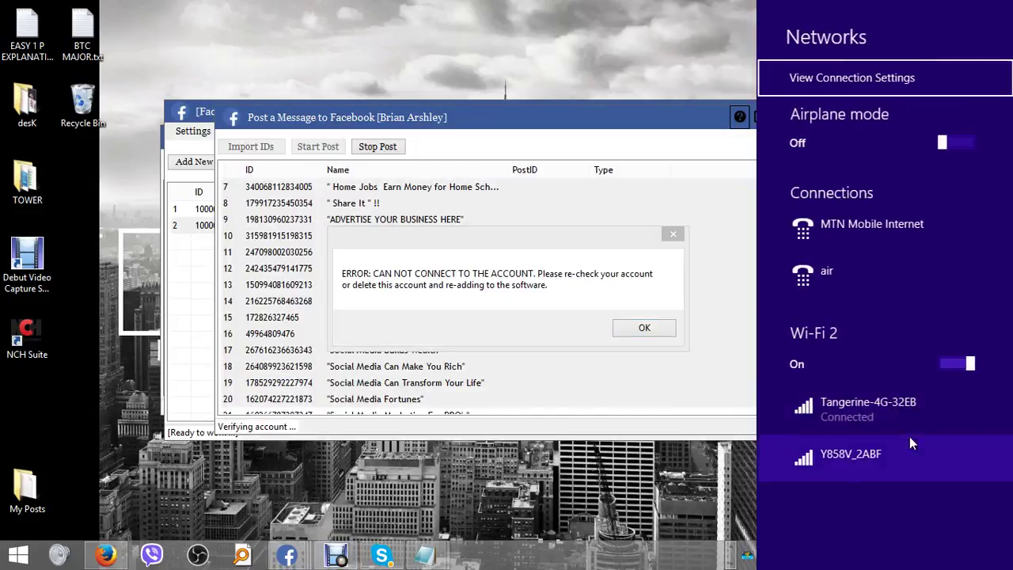
pyautogui.click(656, 485)
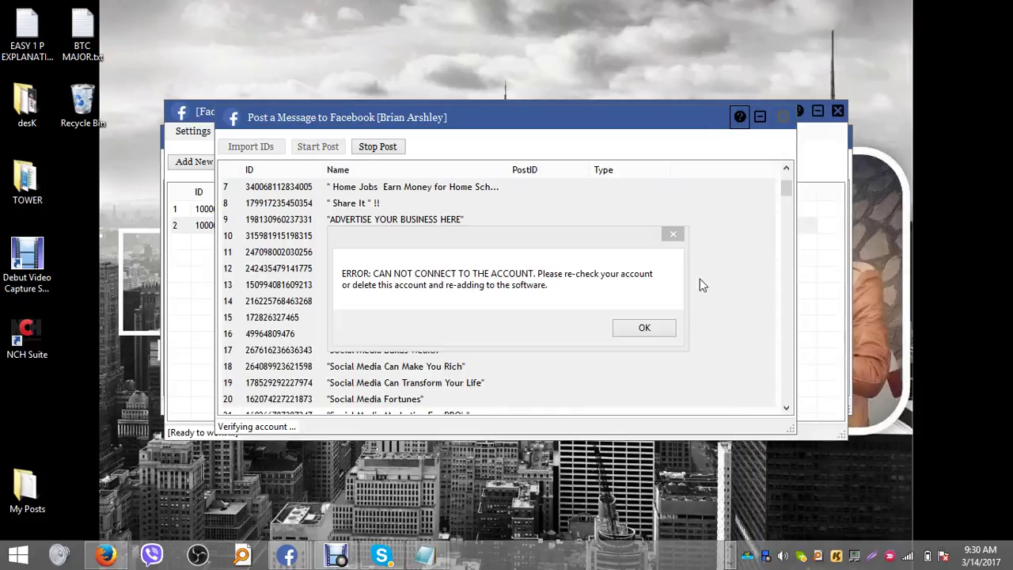
# - Dismiss the connection error and resend the single saved ad message to the 20 groups
pyautogui.click(645, 328)
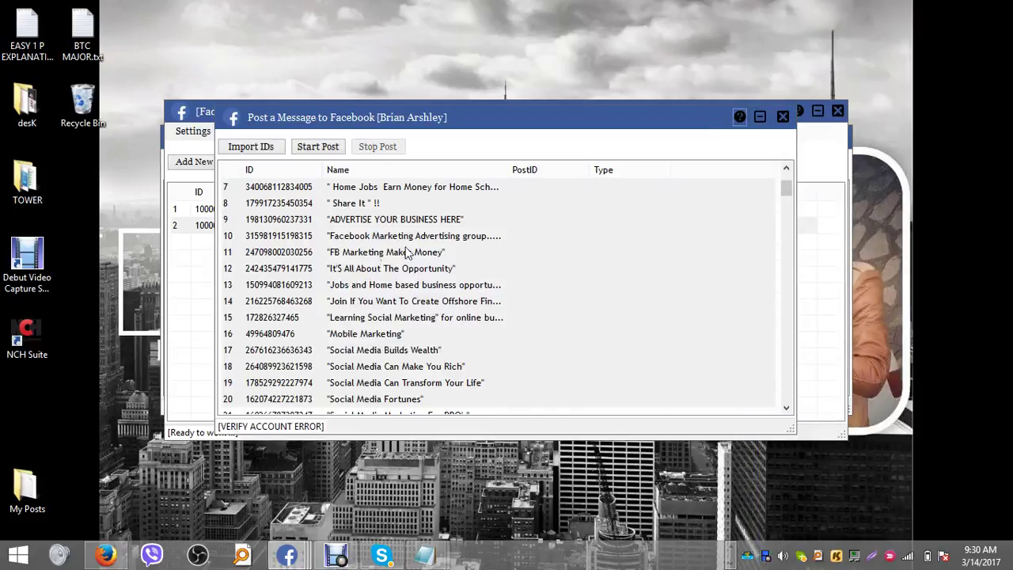
pyautogui.click(328, 156)
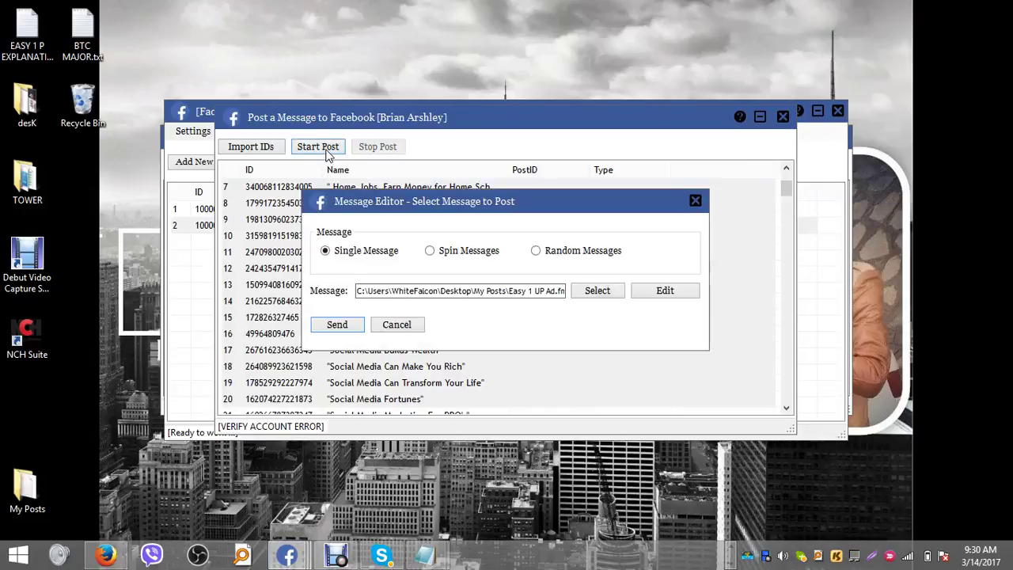
pyautogui.click(336, 328)
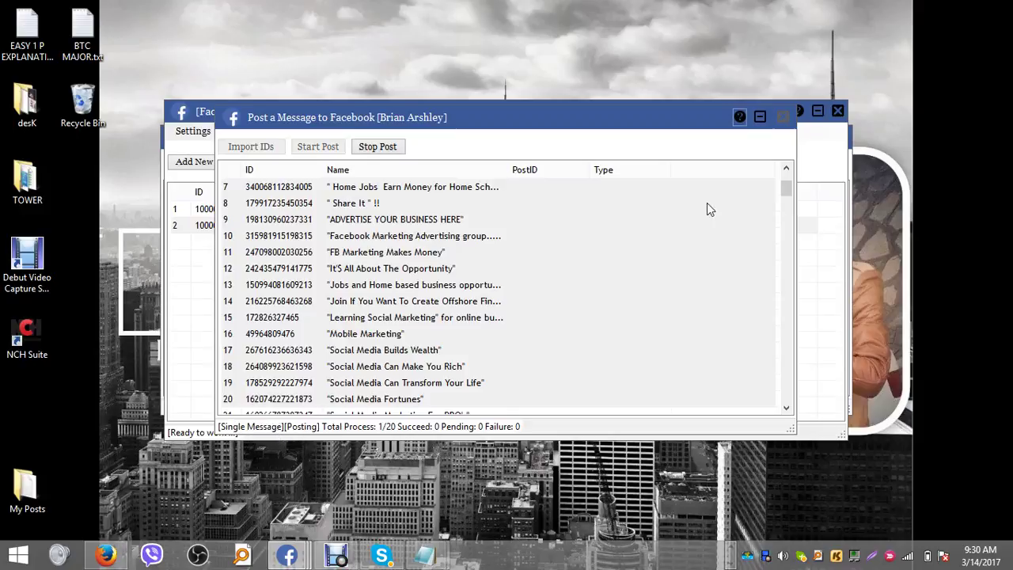
pyautogui.moveTo(783, 187); pyautogui.dragTo(785, 172)
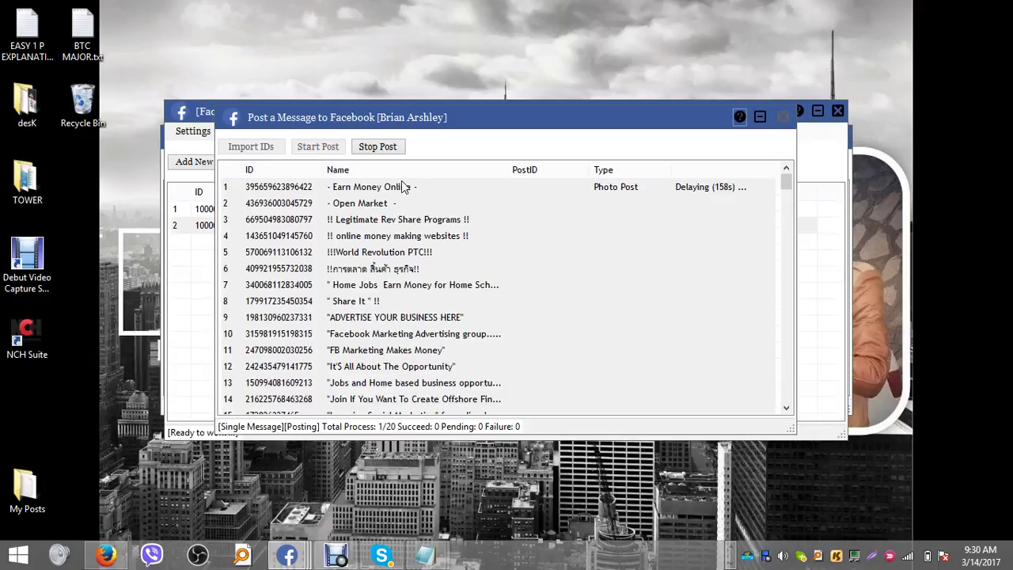
# - Bring up Group Tools, acknowledge 'All requests have been sent!' (8 succeeded, 6 failed), and minimize it
pyautogui.moveTo(286, 554)
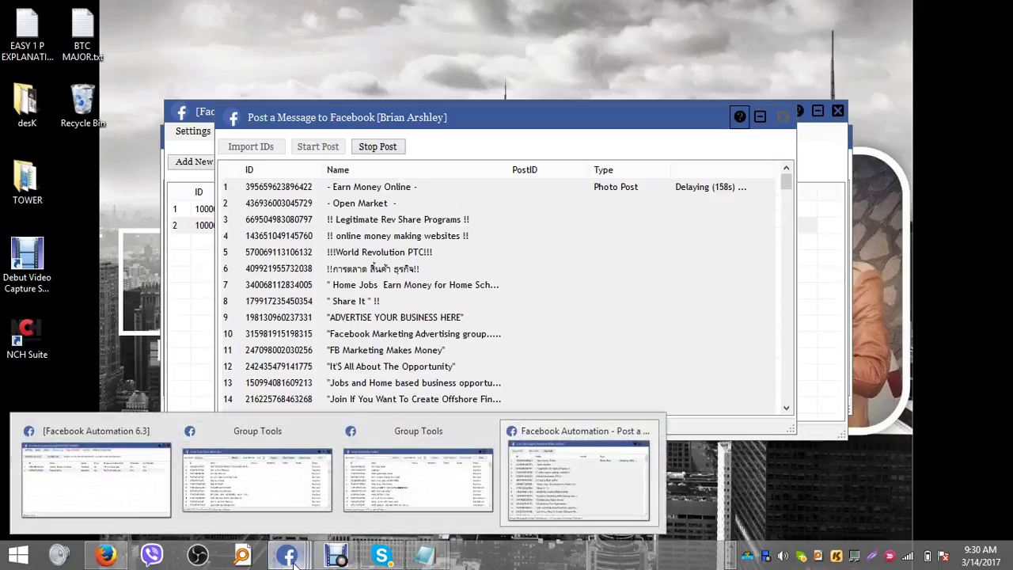
pyautogui.click(449, 487)
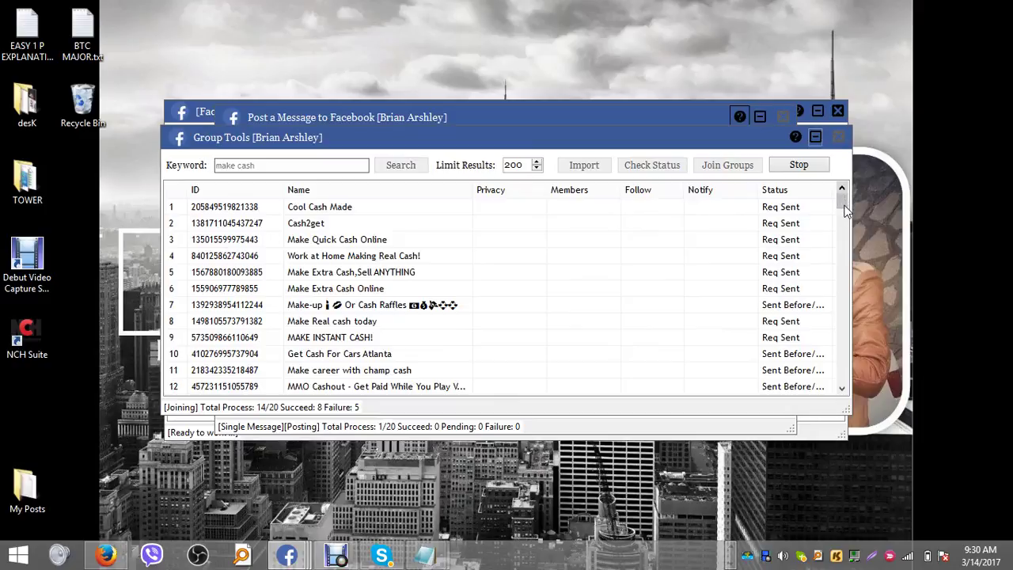
pyautogui.scroll(-2, 845, 213)
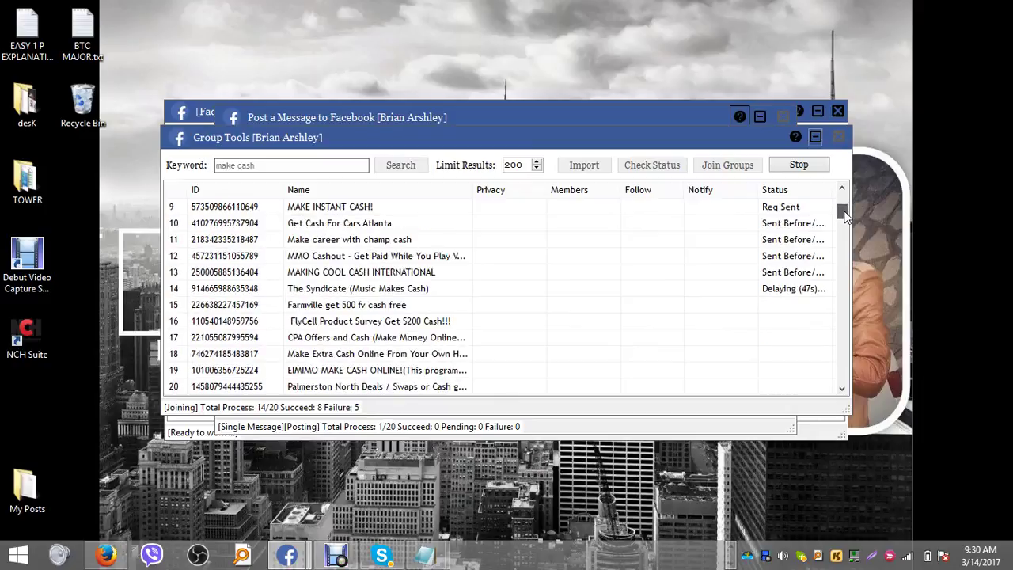
pyautogui.scroll(2, 844, 214)
pyautogui.click(807, 170)
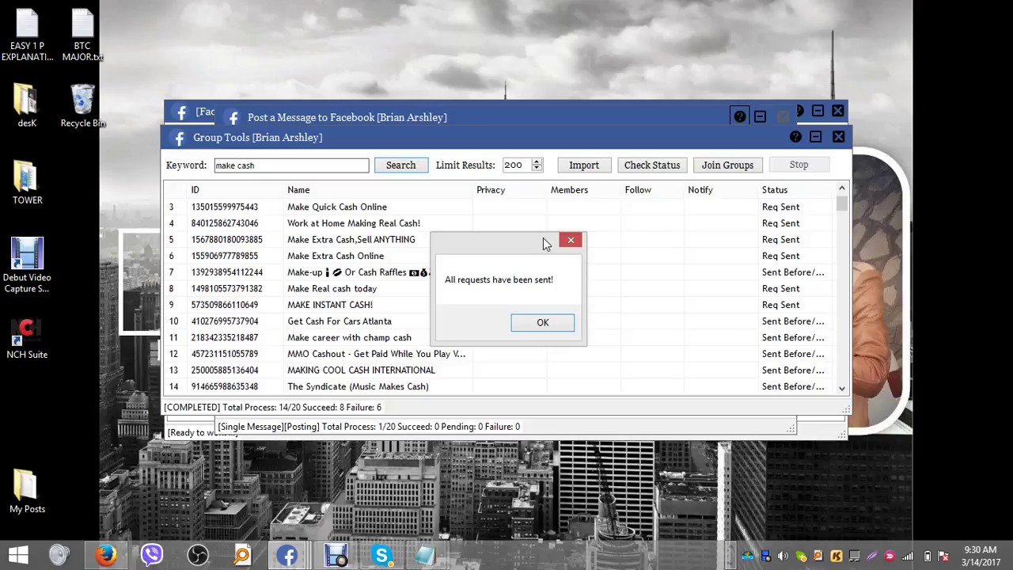
pyautogui.click(557, 324)
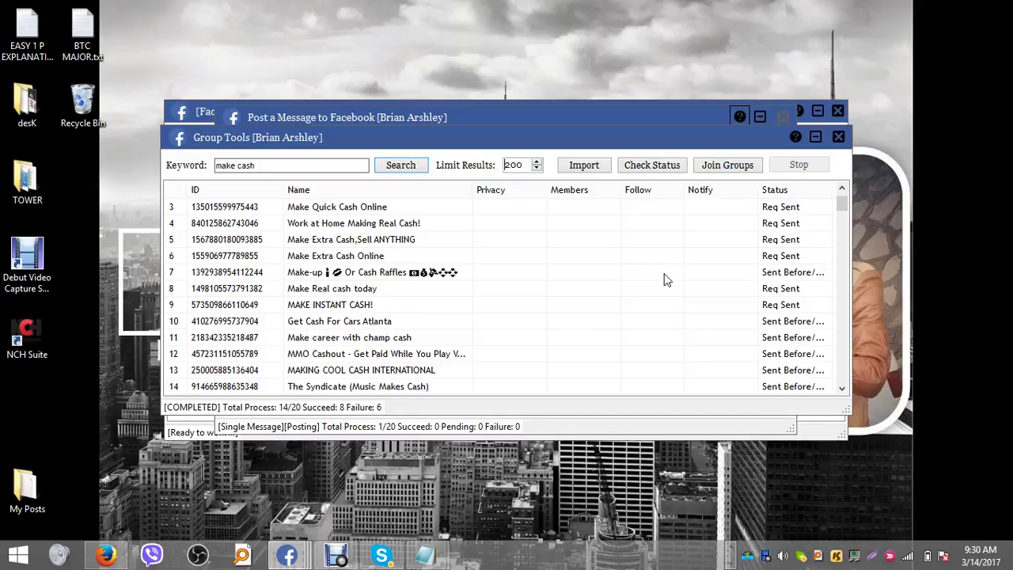
pyautogui.click(816, 139)
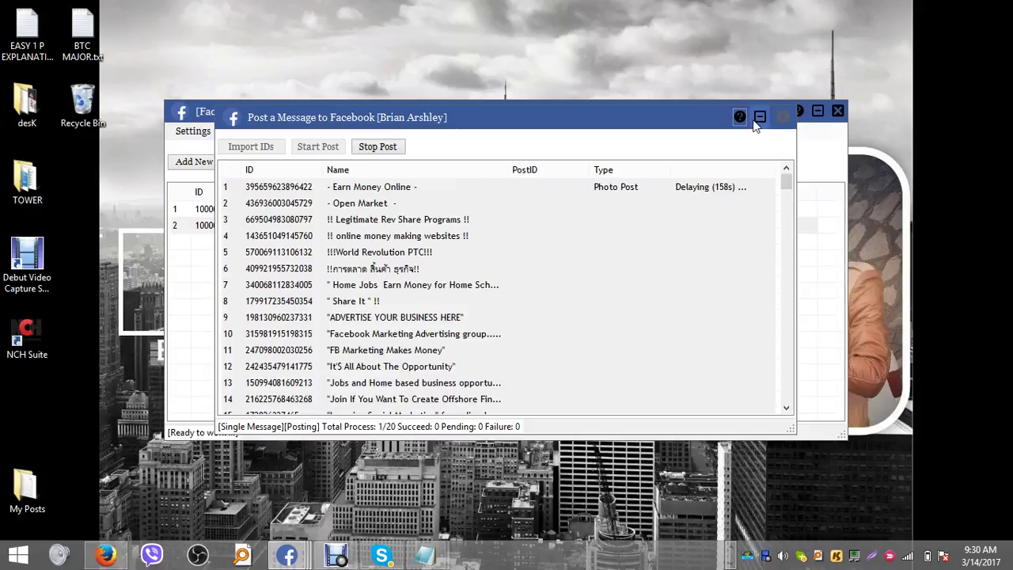
# - Select the Earn Money Online row and pause the screen recording while the post waits
pyautogui.click(645, 285)
pyautogui.click(565, 192)
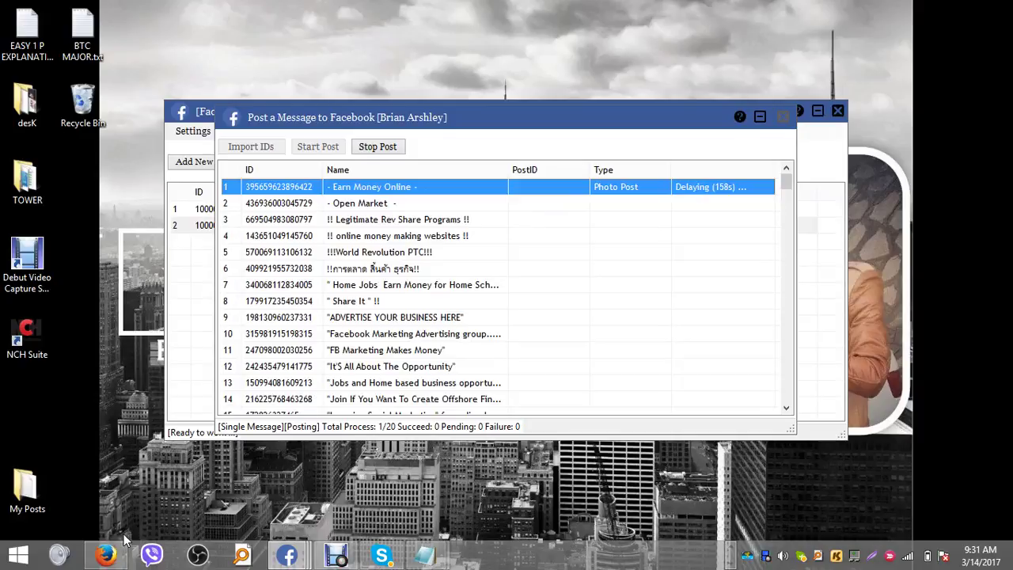
pyautogui.moveTo(123, 554)
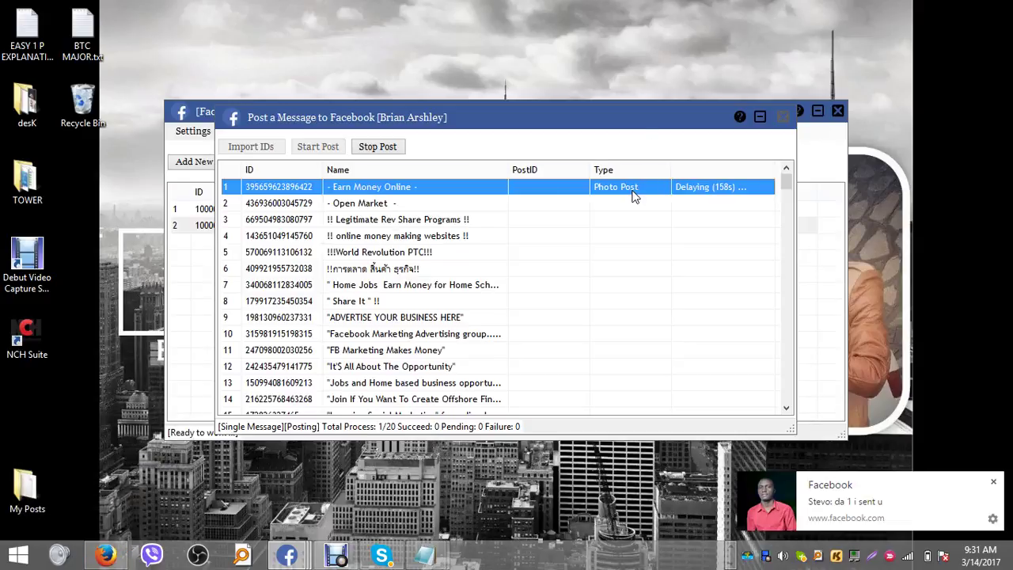
pyautogui.click(340, 558)
pyautogui.click(351, 427)
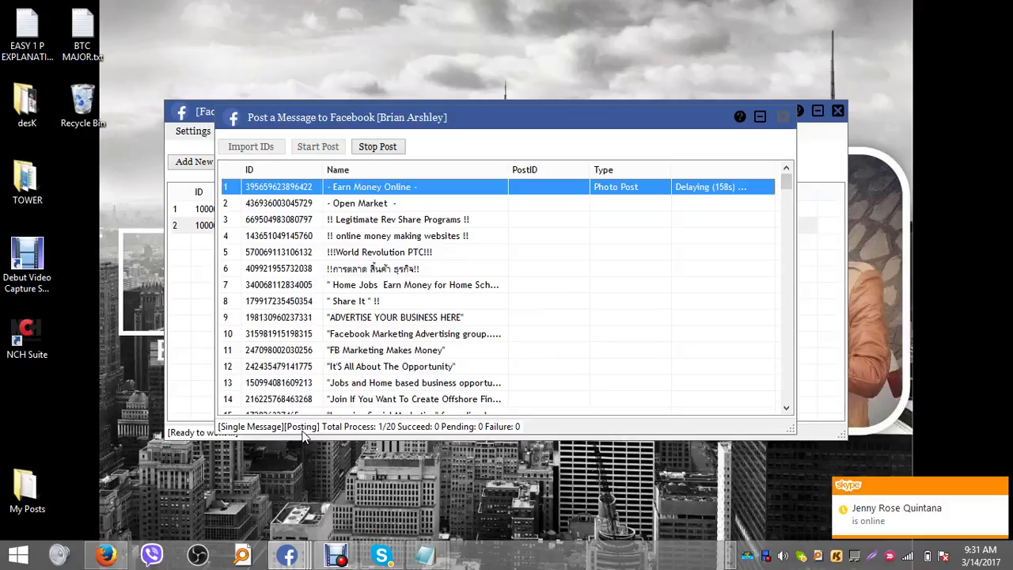
# - Resume recording once the row shows Posted and open the row's context menu
pyautogui.click(339, 557)
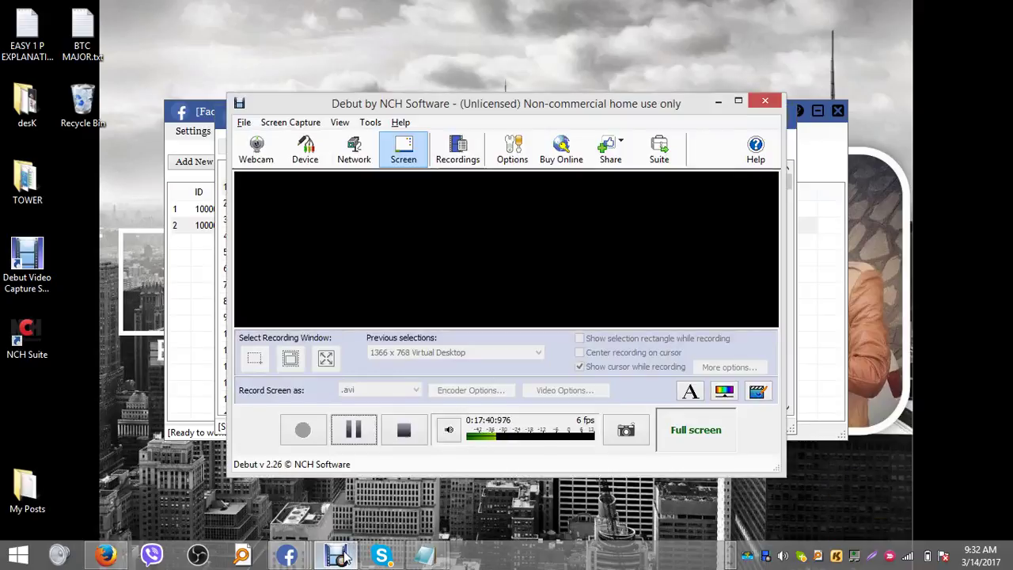
pyautogui.click(354, 430)
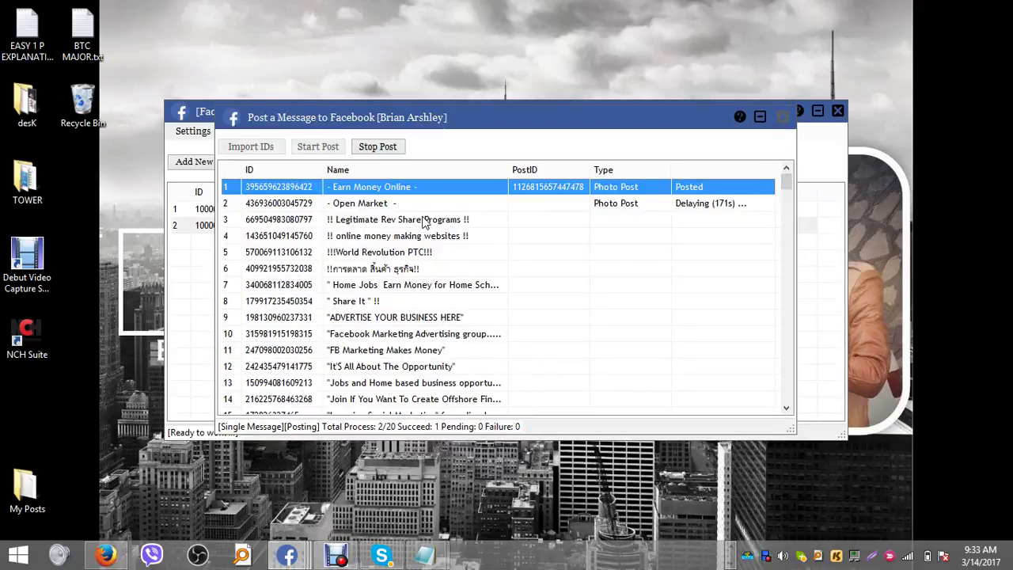
pyautogui.rightClick(443, 190)
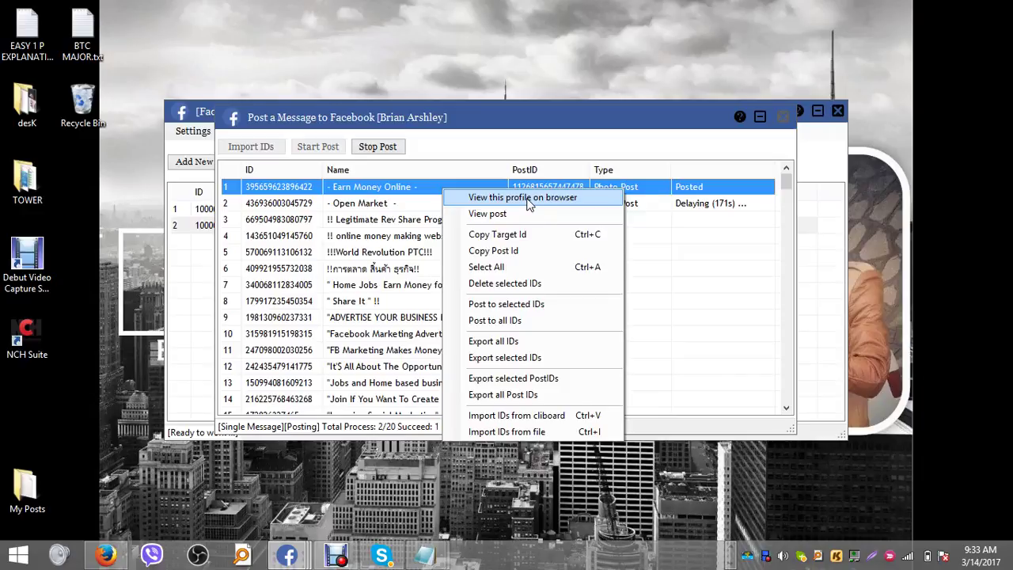
# - Open the Earn Money Online group page in Firefox via 'View this profile on browser'
pyautogui.click(527, 200)
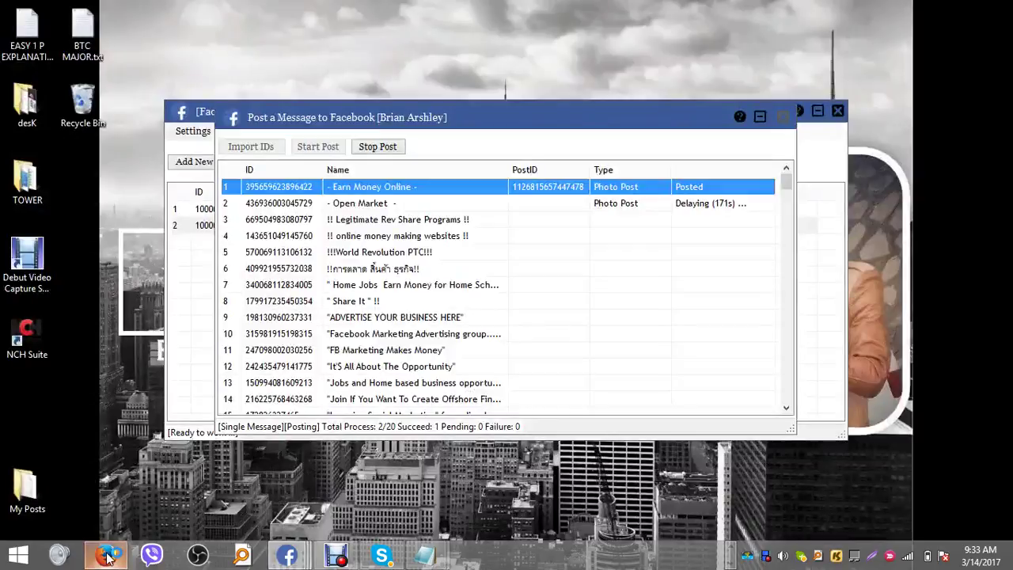
pyautogui.click(107, 557)
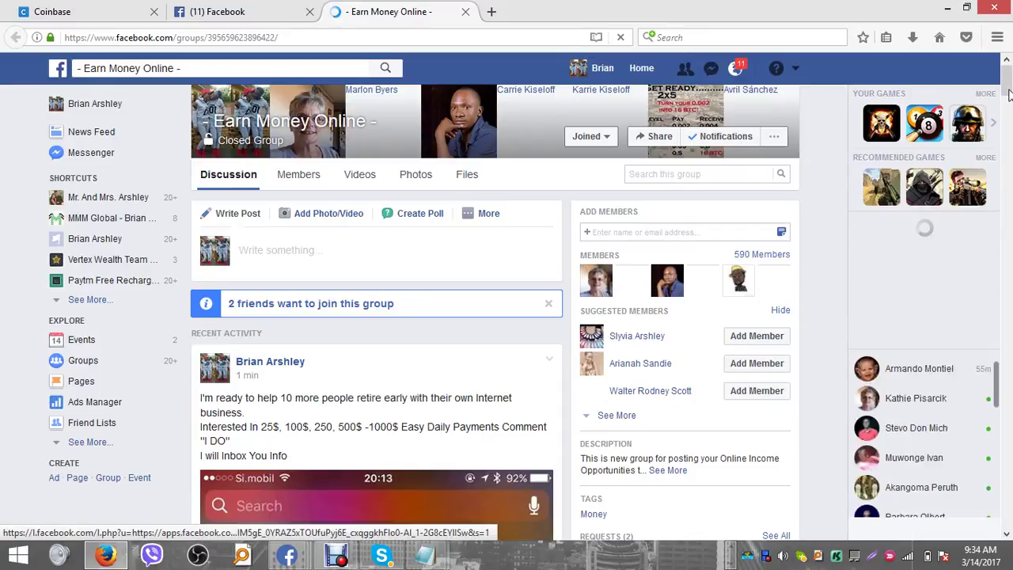
# - Scroll to the new post showing $700, $350 and $175 PayPal payments and inspect it
pyautogui.moveTo(1010, 95); pyautogui.dragTo(1010, 106)
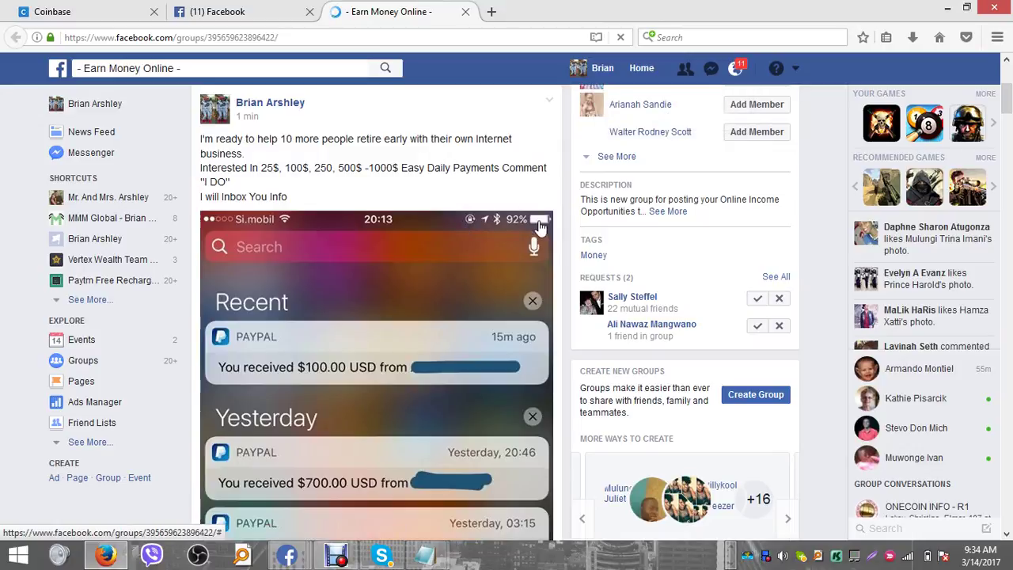
pyautogui.moveTo(1007, 99); pyautogui.dragTo(1007, 122)
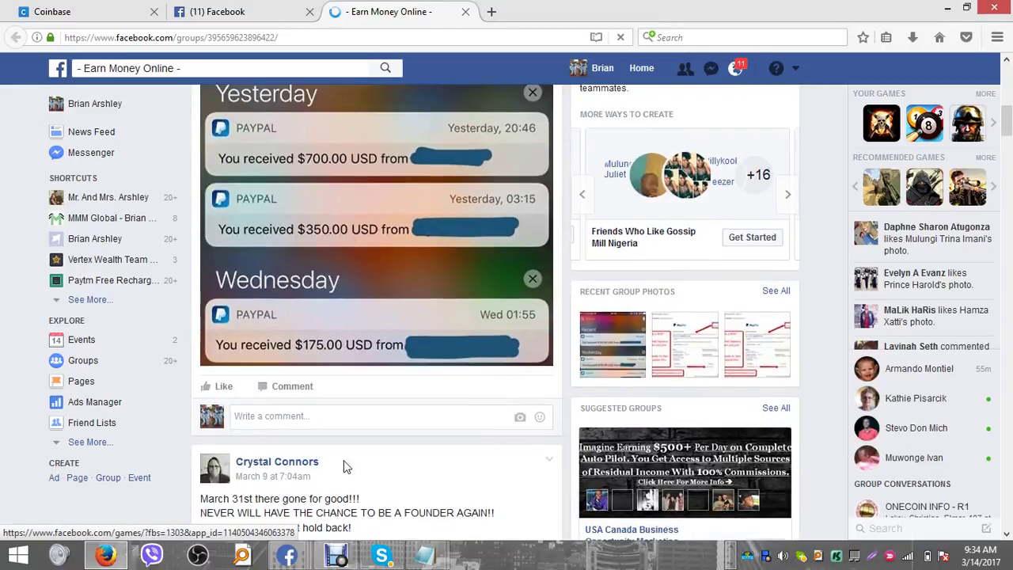
pyautogui.click(292, 416)
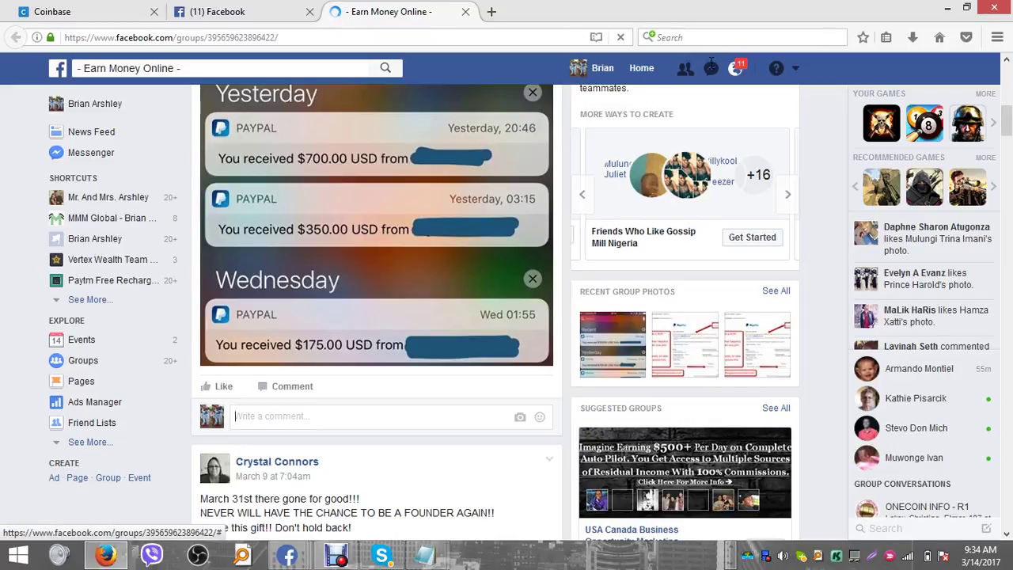
pyautogui.click(711, 70)
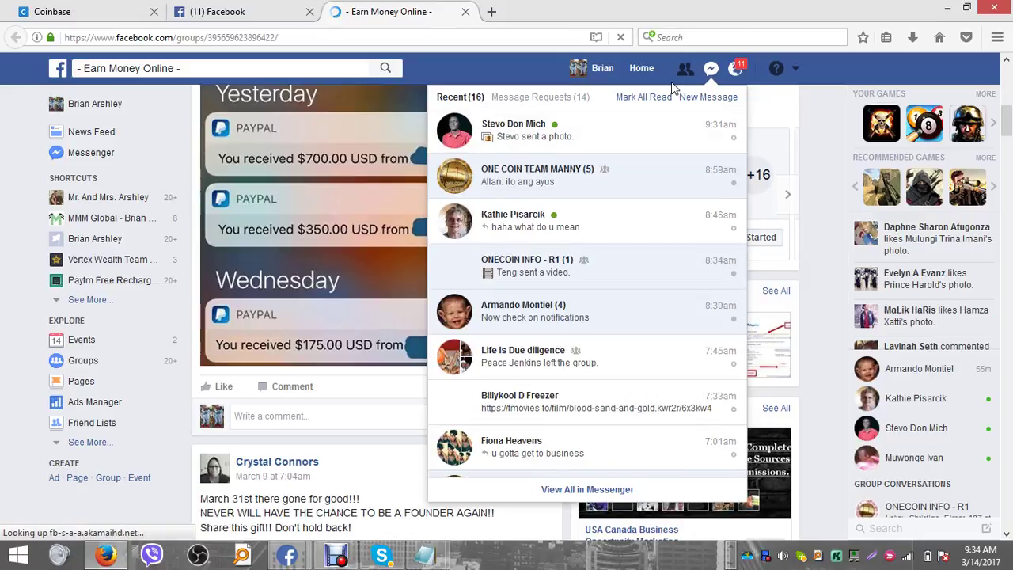
pyautogui.click(711, 68)
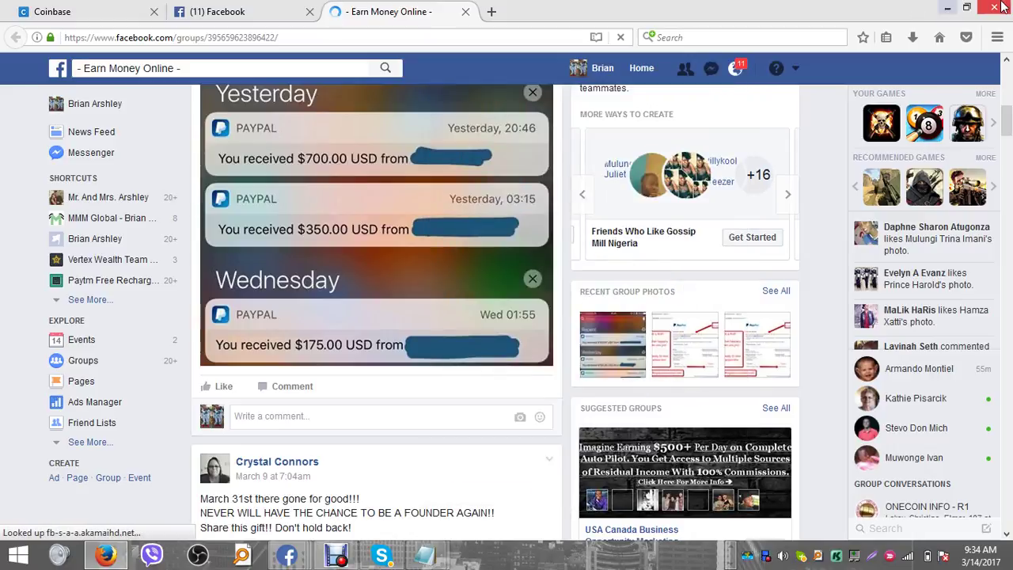